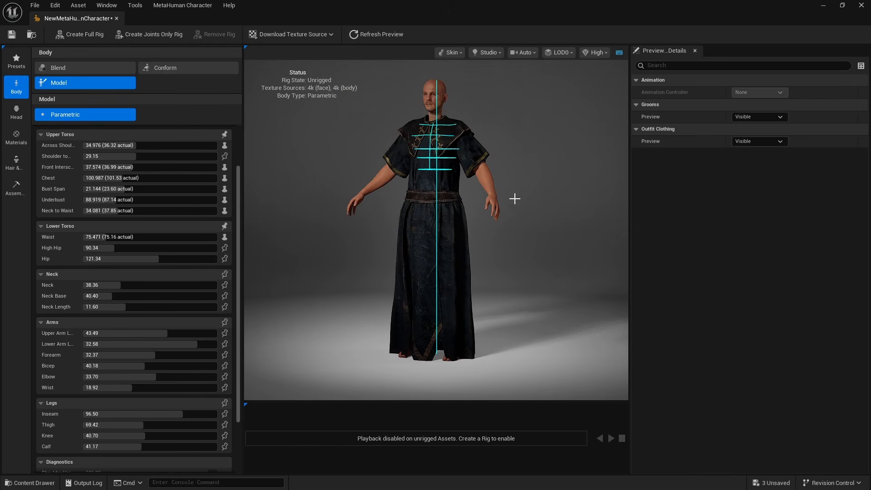
Set the MetaHuman's height to about 146.6 cm and check the robe's fit from the front and back
{"action": "left_click_drag", "start_coordinate": [513, 198], "coordinate": [471, 237]}
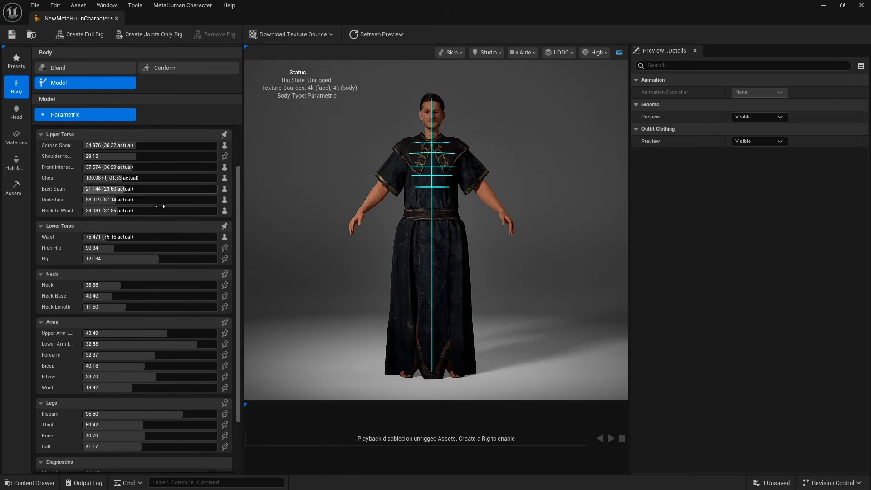
{"action": "scroll", "coordinate": [138, 186], "scroll_direction": "up", "scroll_amount": 3}
{"action": "left_click_drag", "start_coordinate": [134, 182], "coordinate": [99, 177]}
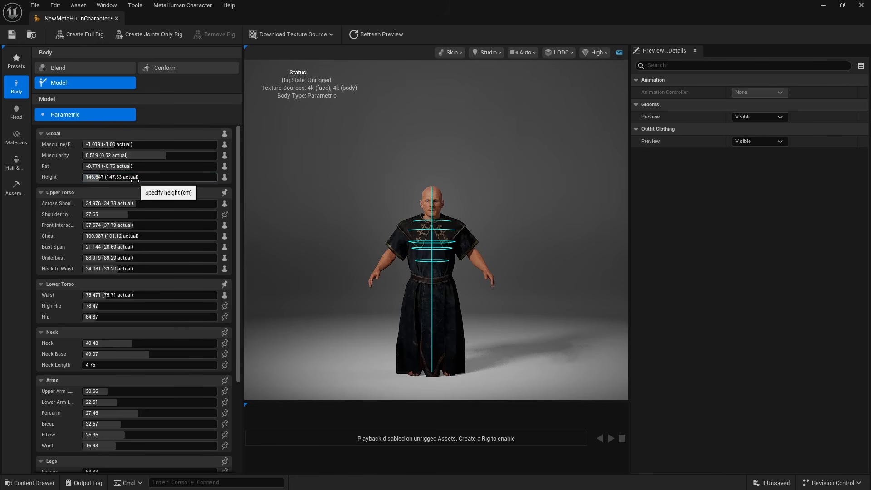
{"action": "scroll", "coordinate": [438, 278], "scroll_direction": "up", "scroll_amount": 8}
{"action": "scroll", "coordinate": [454, 279], "scroll_direction": "down", "scroll_amount": 6}
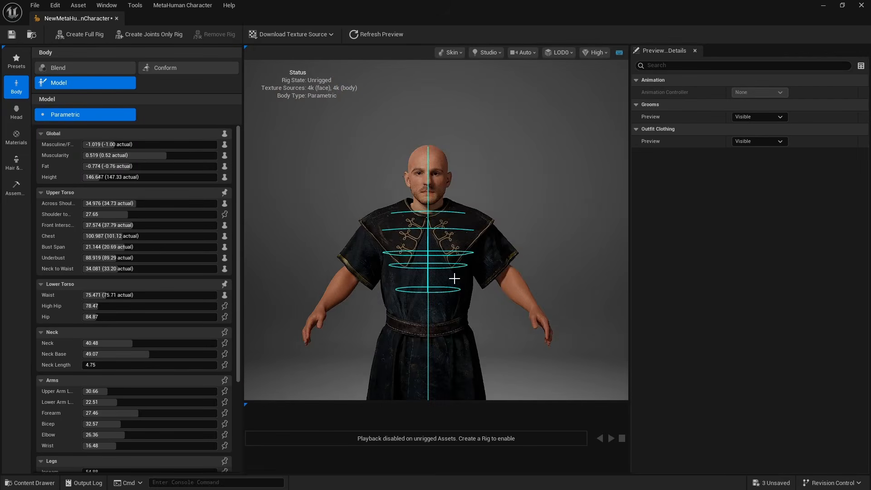
{"action": "left_click_drag", "start_coordinate": [454, 278], "coordinate": [274, 286]}
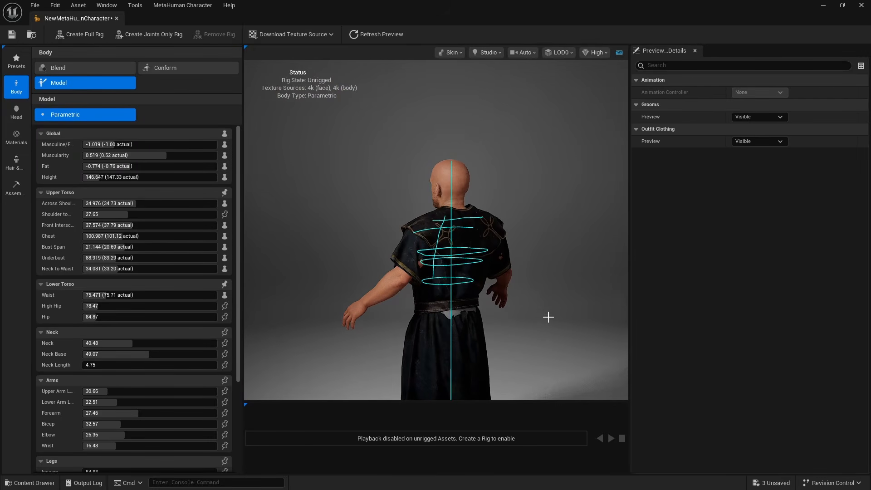
{"action": "left_click_drag", "start_coordinate": [363, 330], "coordinate": [537, 329]}
{"action": "scroll", "coordinate": [423, 307], "scroll_direction": "down", "scroll_amount": 4}
Switch to head editing and examine the MetaHuman export options, including Export Combined Skel Mesh, and the fully dressed character
{"action": "left_click", "coordinate": [17, 112]}
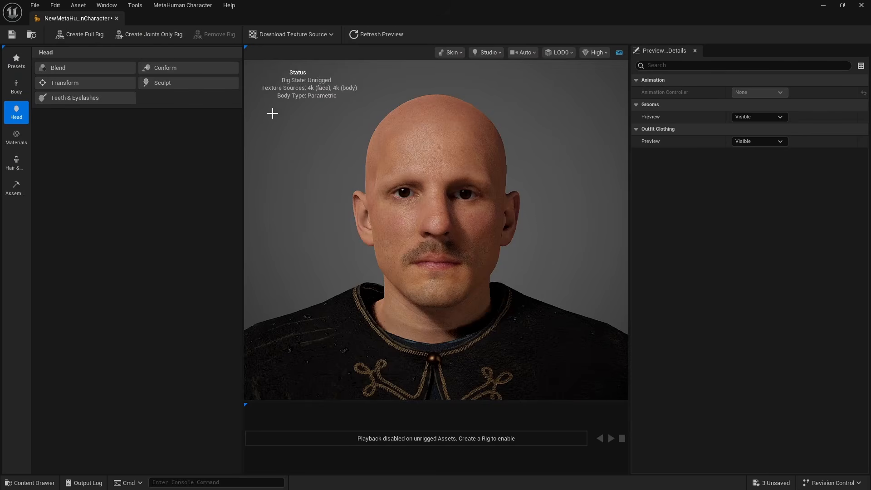
{"action": "left_click", "coordinate": [169, 6]}
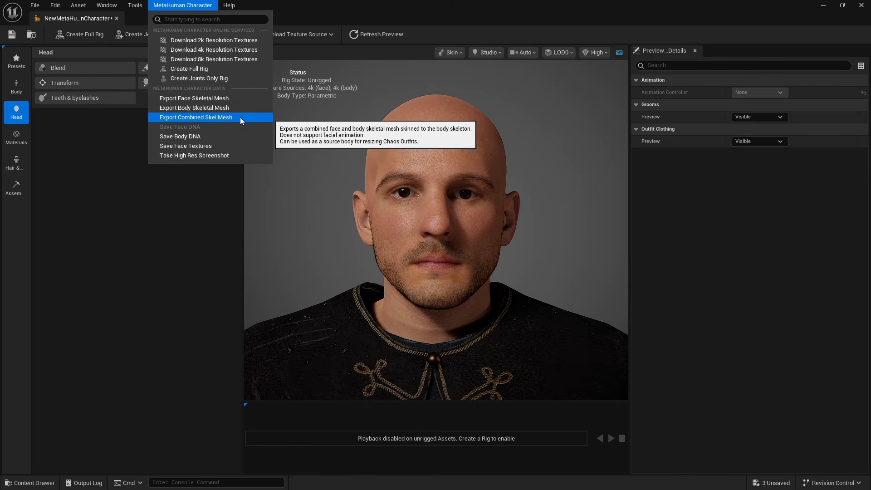
{"action": "left_click", "coordinate": [562, 281]}
{"action": "scroll", "coordinate": [562, 281], "scroll_direction": "down", "scroll_amount": 5}
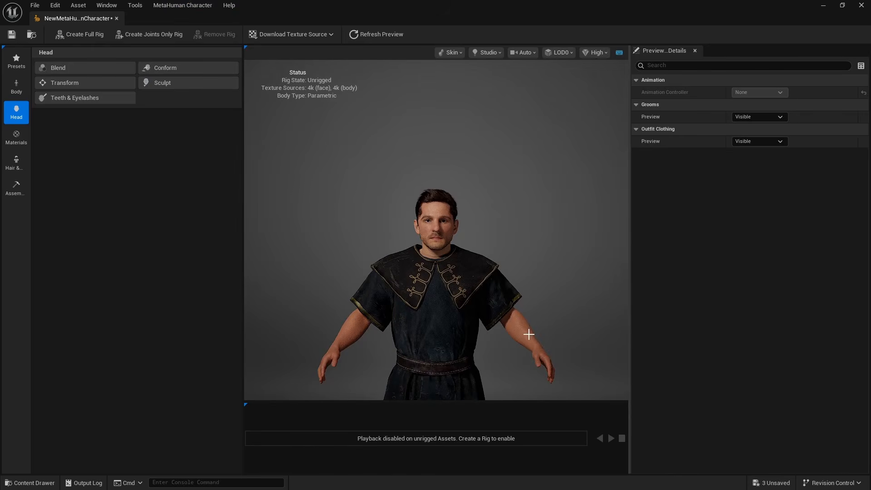
{"action": "middle_click_drag", "start_coordinate": [487, 263], "coordinate": [464, 105]}
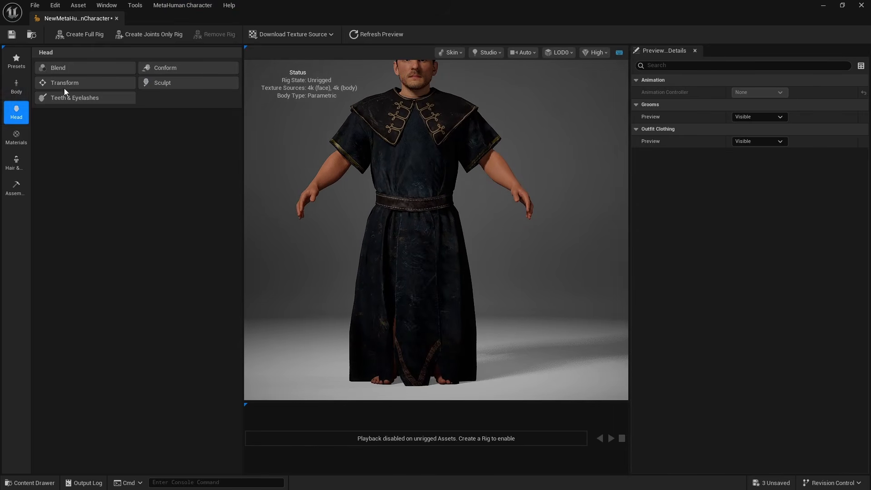
{"action": "left_click", "coordinate": [18, 93]}
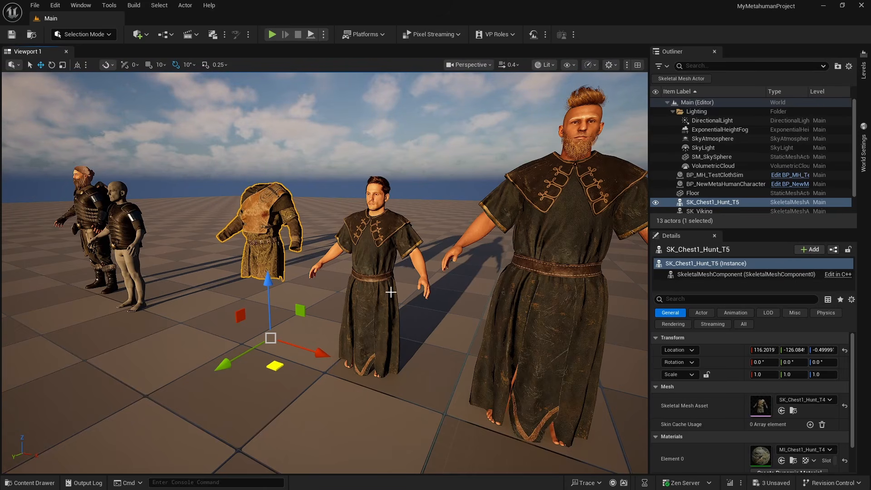
Place the Test5_6Release_CombinedSkel skeletal mesh in the level and reset its location to the world origin
{"action": "key", "text": "ctrl+space"}
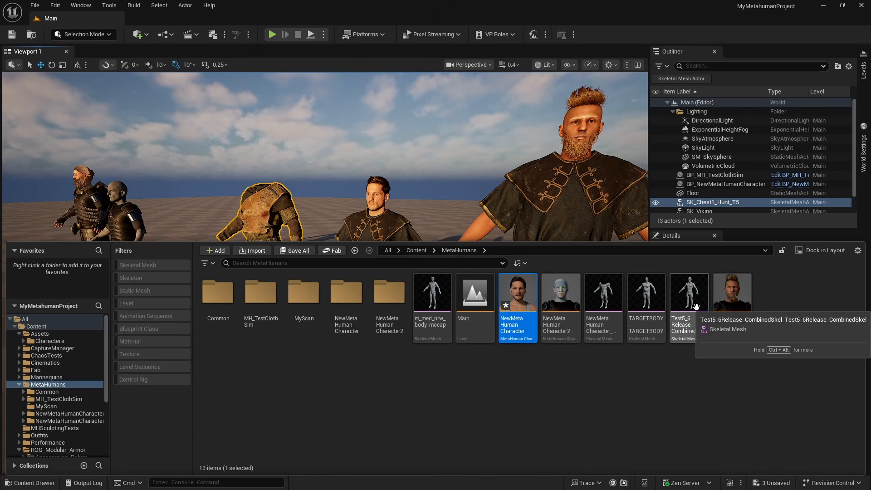
{"action": "left_click_drag", "start_coordinate": [697, 309], "coordinate": [210, 387]}
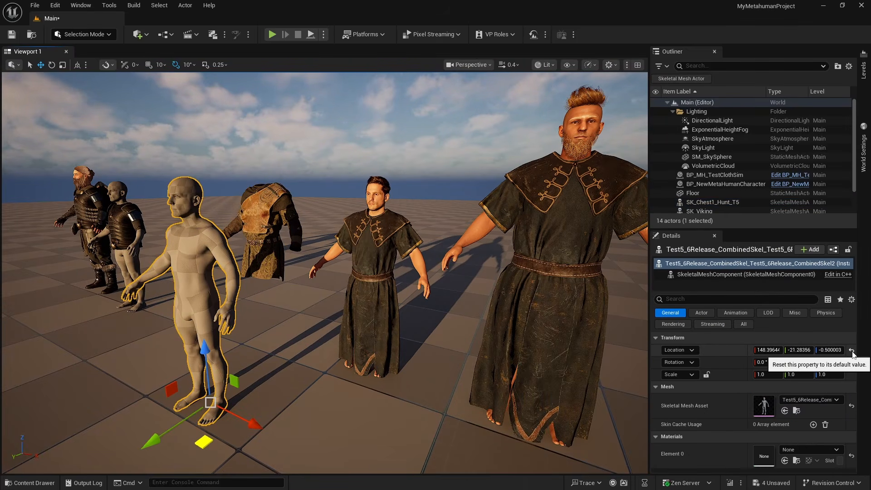
{"action": "left_click", "coordinate": [852, 352]}
Reset the location of SK_Chest1_Hunt_T5 to the world origin so it overlaps the combined body mesh
{"action": "key", "text": "a"}
{"action": "right_click_drag", "start_coordinate": [309, 329], "coordinate": [355, 336]}
{"action": "scroll", "coordinate": [309, 329], "scroll_direction": "up", "scroll_amount": 1}
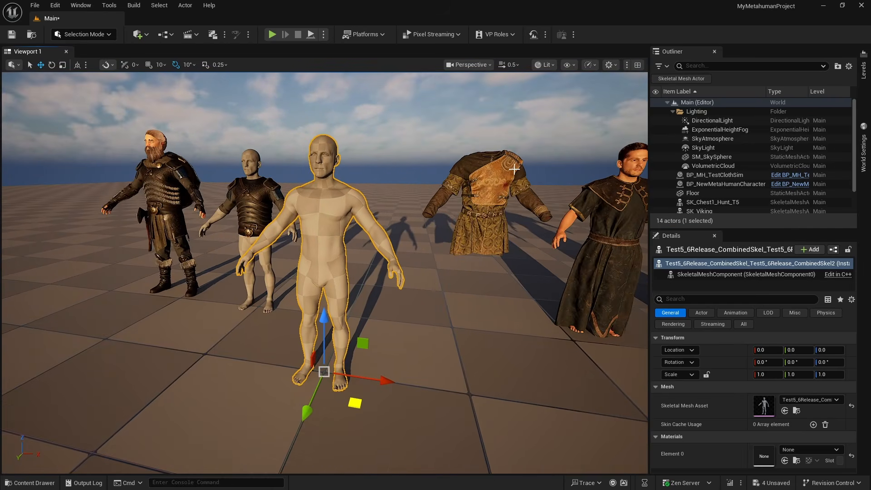
{"action": "left_click", "coordinate": [488, 181]}
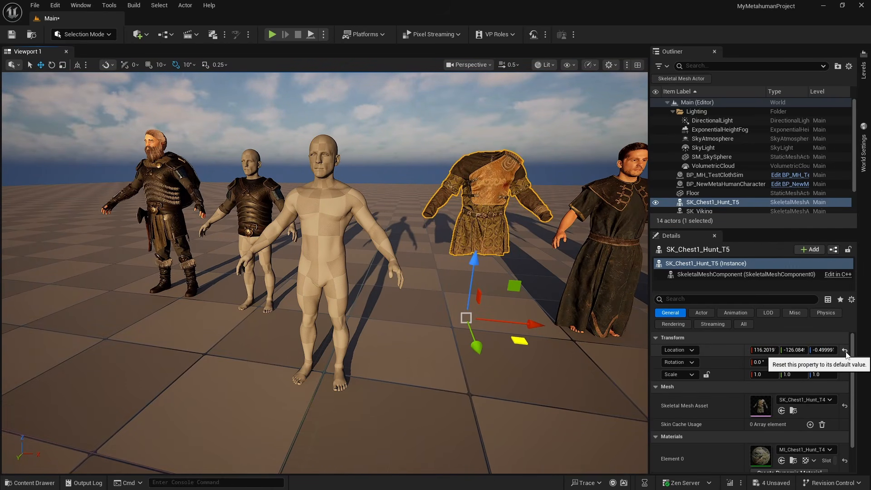
{"action": "left_click", "coordinate": [845, 350]}
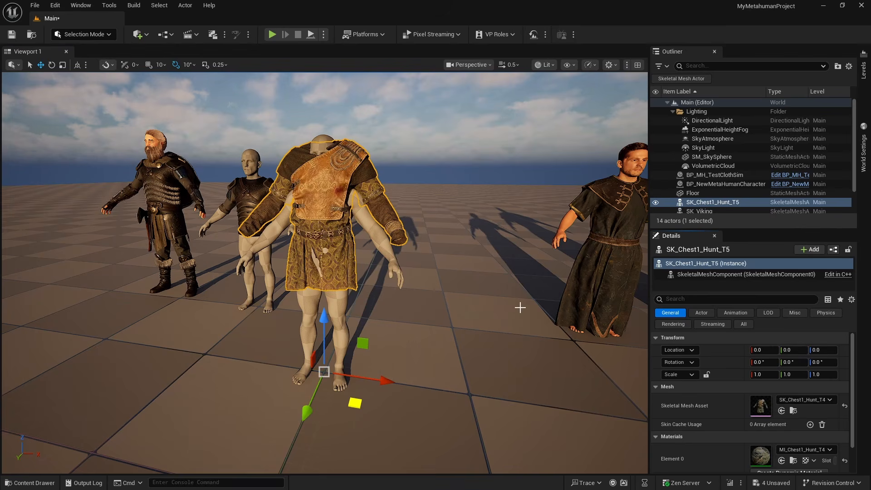
Lower the hunt chest armor to about Z -19.4 and shift it to about Y 2.6 to align it with the body
{"action": "right_click_drag", "start_coordinate": [502, 306], "coordinate": [565, 310]}
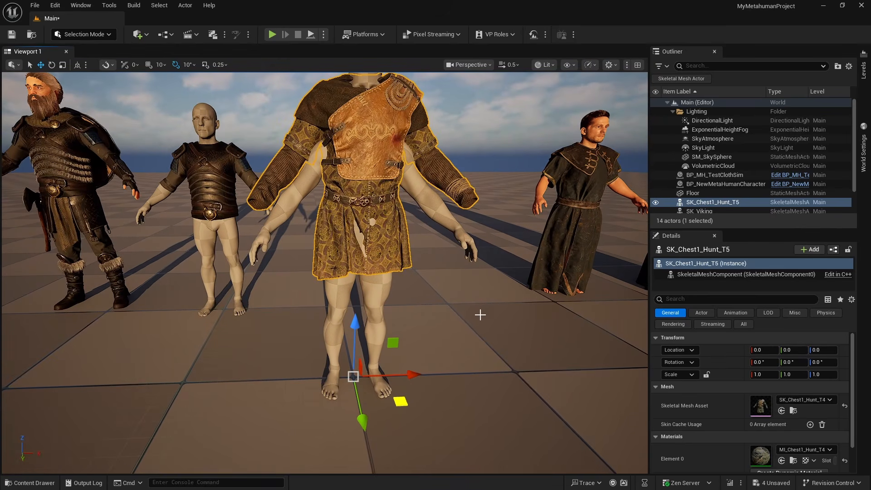
{"action": "right_click_drag", "start_coordinate": [507, 291], "coordinate": [551, 290]}
{"action": "left_click_drag", "start_coordinate": [358, 361], "coordinate": [357, 396]}
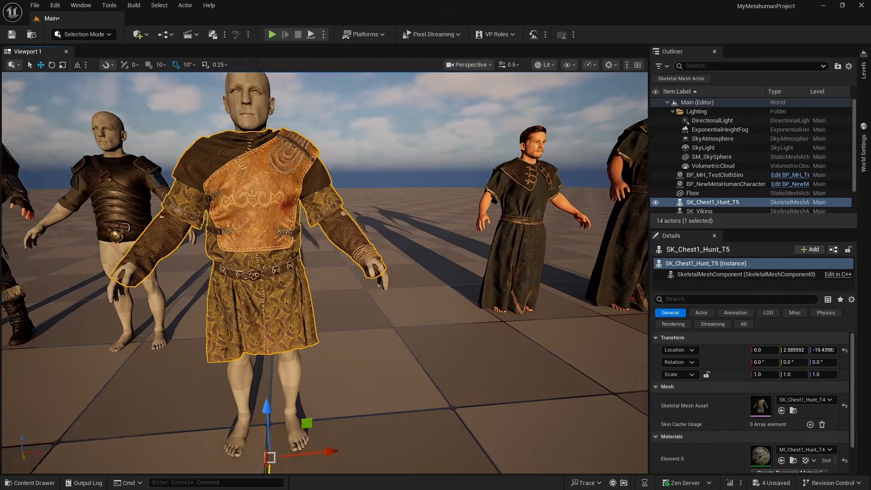
{"action": "right_click_drag", "start_coordinate": [449, 305], "coordinate": [412, 325]}
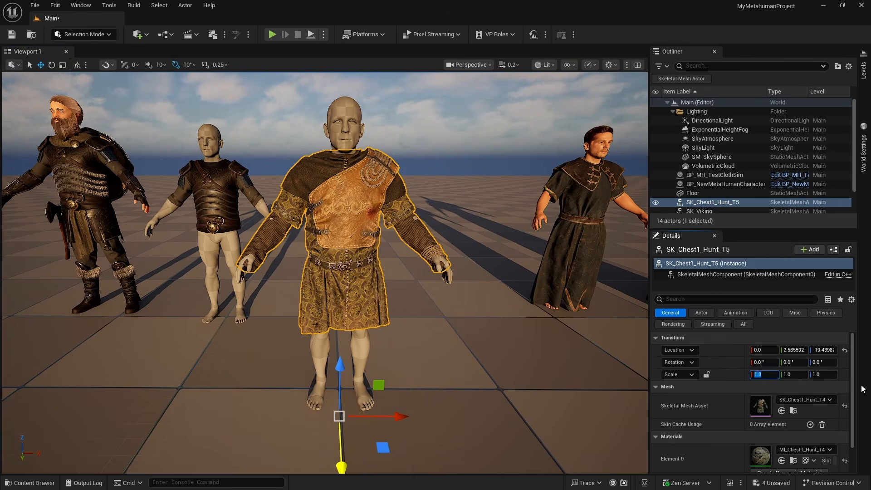
Set the hunt chest armor's scale to 0.9 on all three axes
{"action": "type", "text": "0.9"}
{"action": "key", "text": "Tab"}
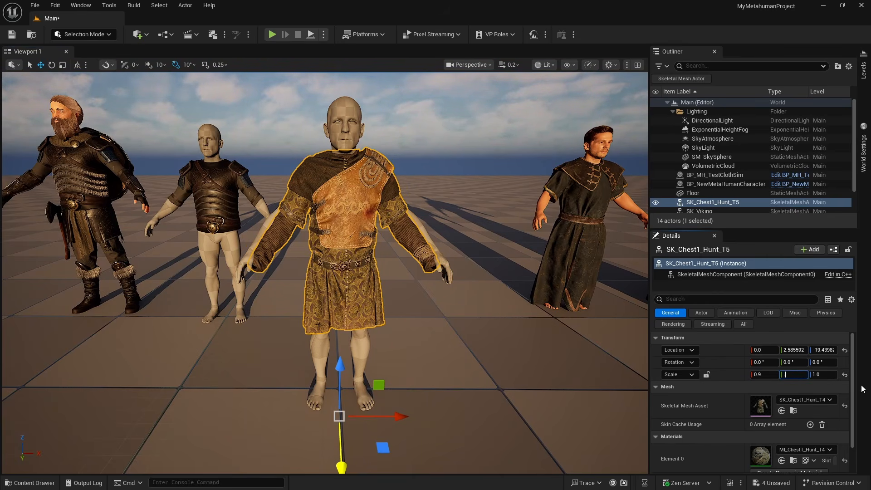
{"action": "type", "text": ".9"}
{"action": "key", "text": "Tab"}
{"action": "type", "text": ".9"}
{"action": "key", "text": "Return"}
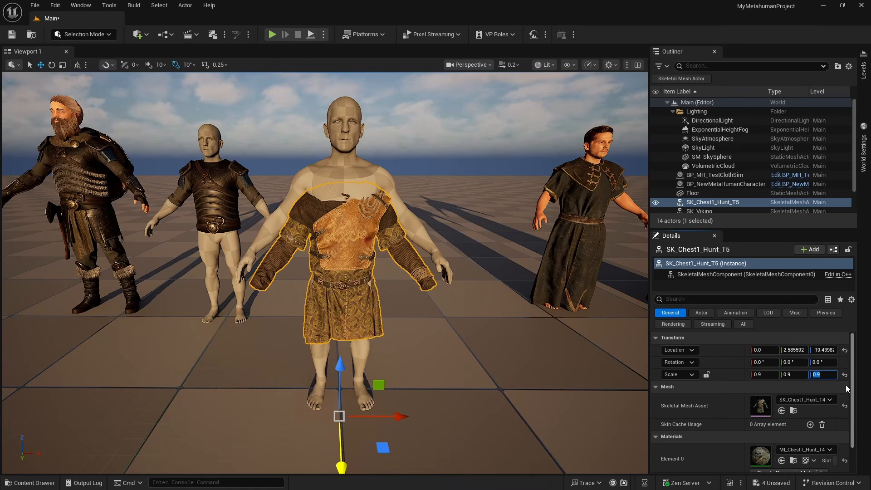
Refine the armor's fit with a scale of about 0.93, 0.95, 0.92 and a location of about Y 0.4, Z -5.9
{"action": "left_click_drag", "start_coordinate": [344, 373], "coordinate": [342, 350]}
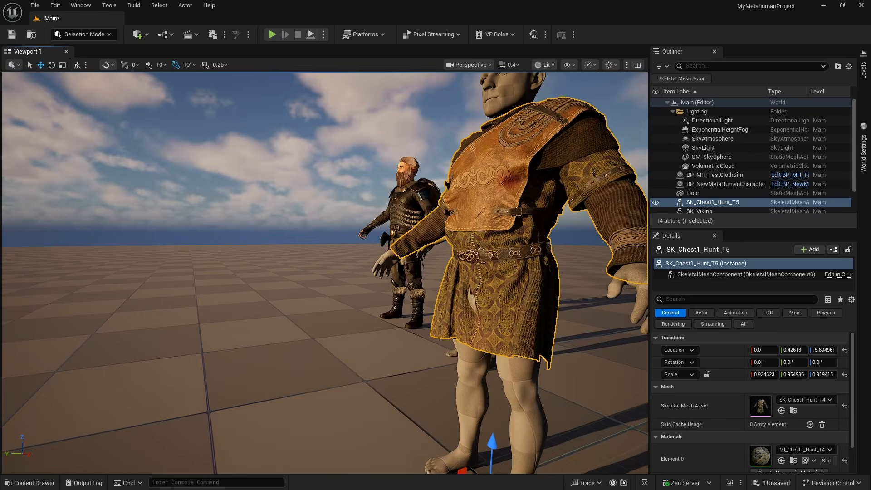
{"action": "right_click_drag", "start_coordinate": [342, 349], "coordinate": [200, 341]}
{"action": "right_click_drag", "start_coordinate": [200, 273], "coordinate": [159, 268]}
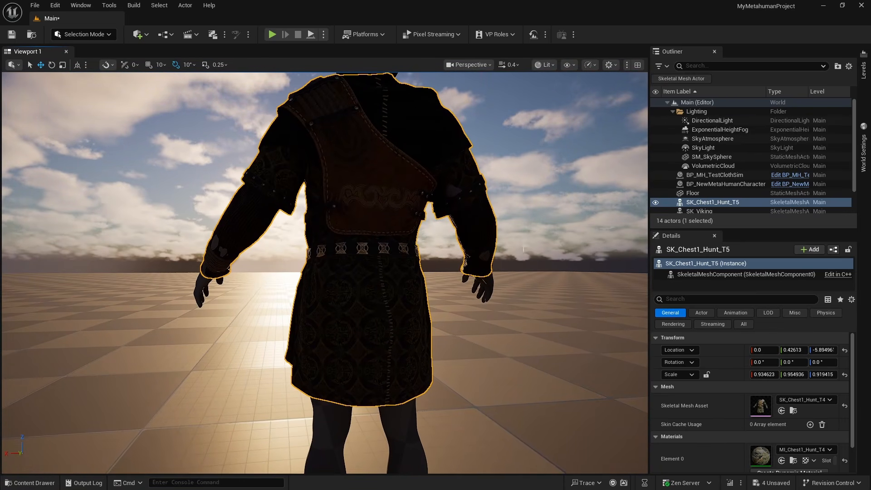
Switch the viewport to Unlit and examine how the armor and the MetaHumans' robes fit their bodies from several sides
{"action": "left_click", "coordinate": [546, 65]}
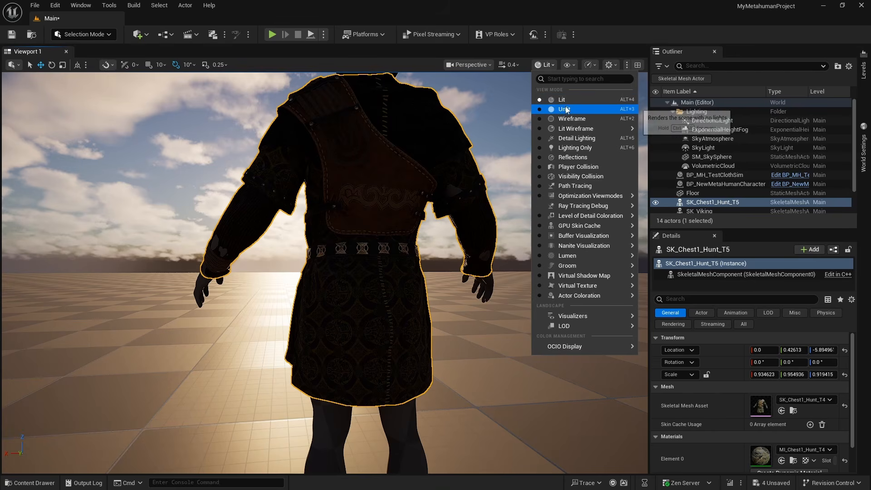
{"action": "left_click", "coordinate": [551, 109]}
{"action": "right_click_drag", "start_coordinate": [402, 235], "coordinate": [275, 197]}
{"action": "right_click_drag", "start_coordinate": [480, 166], "coordinate": [579, 186]}
{"action": "right_click_drag", "start_coordinate": [340, 167], "coordinate": [309, 170]}
{"action": "right_click_drag", "start_coordinate": [323, 208], "coordinate": [594, 198]}
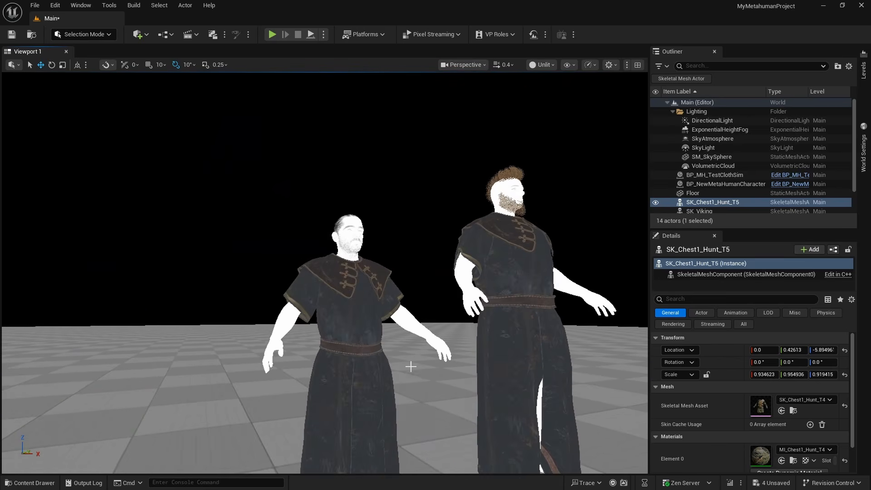
{"action": "right_click_drag", "start_coordinate": [411, 366], "coordinate": [635, 387]}
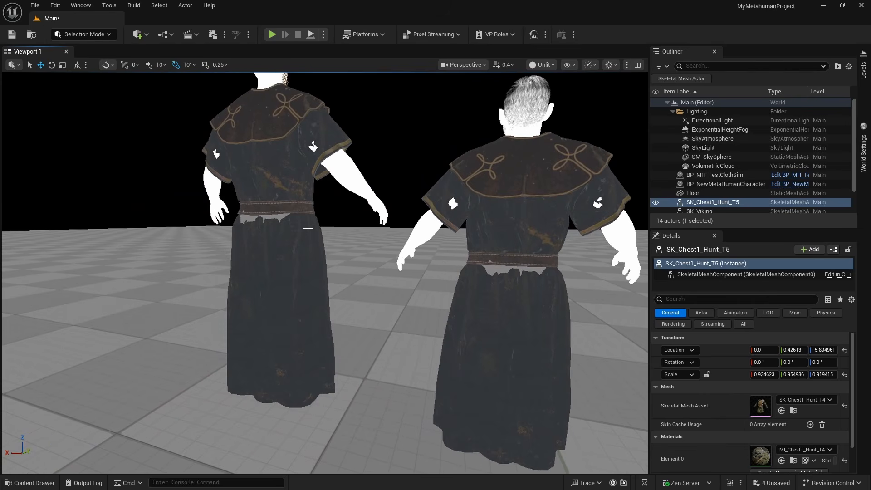
{"action": "right_click_drag", "start_coordinate": [445, 197], "coordinate": [787, 178]}
{"action": "right_click_drag", "start_coordinate": [457, 247], "coordinate": [504, 217]}
{"action": "right_click_drag", "start_coordinate": [324, 107], "coordinate": [366, 135]}
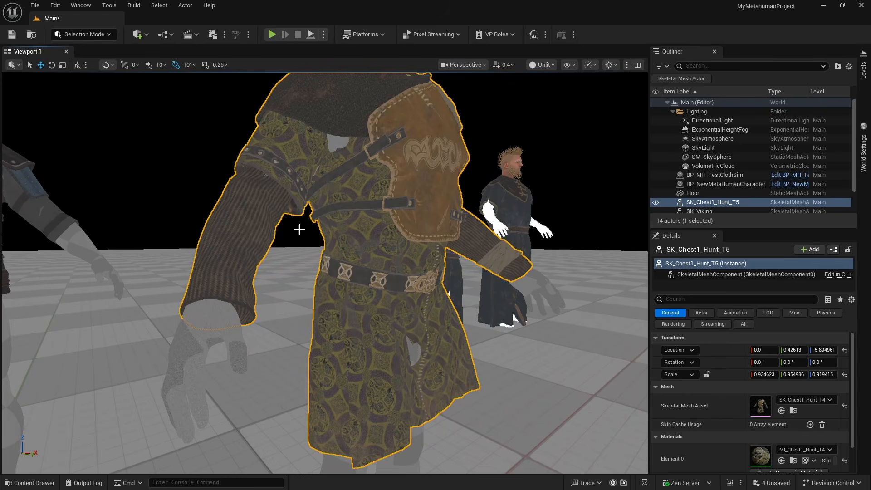
{"action": "key", "text": "f"}
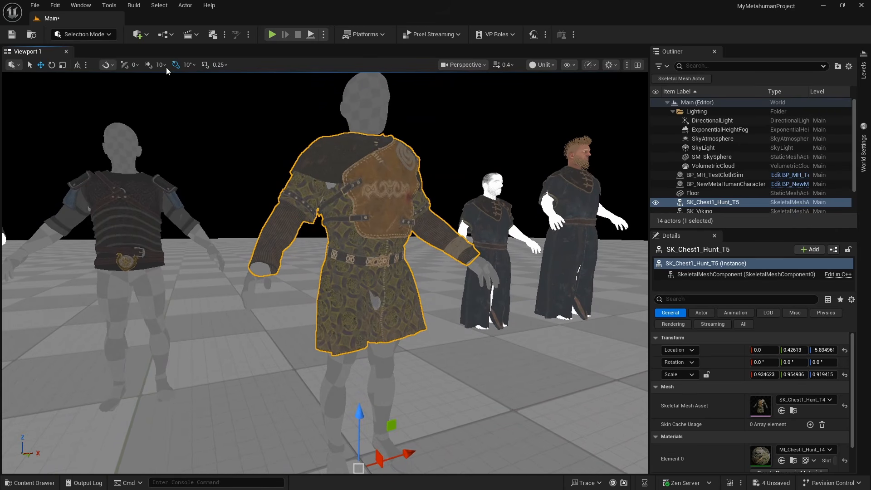
Switch to Modeling mode and convert SK_Chest1_Hunt_T5 to a static mesh named HuntChestSM in the Content folder
{"action": "left_click", "coordinate": [61, 32]}
{"action": "left_click", "coordinate": [87, 88]}
{"action": "scroll", "coordinate": [455, 283], "scroll_direction": "up", "scroll_amount": 3}
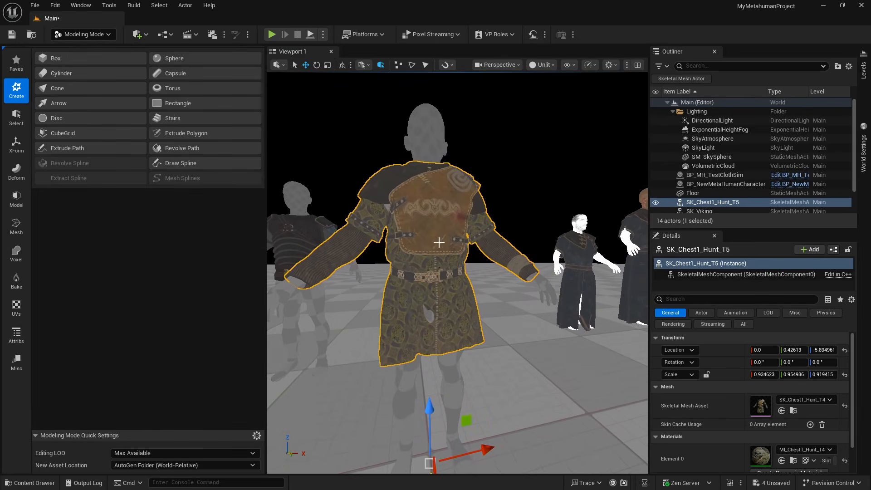
{"action": "key", "text": "f"}
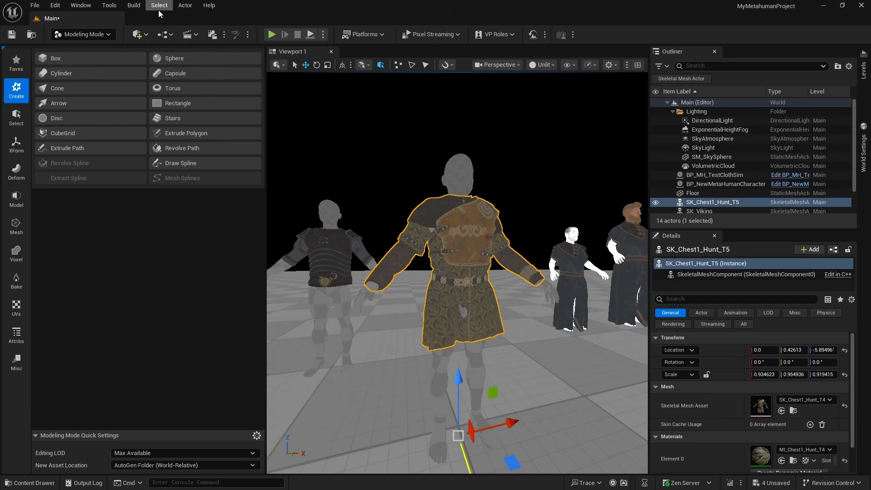
{"action": "left_click", "coordinate": [185, 5]}
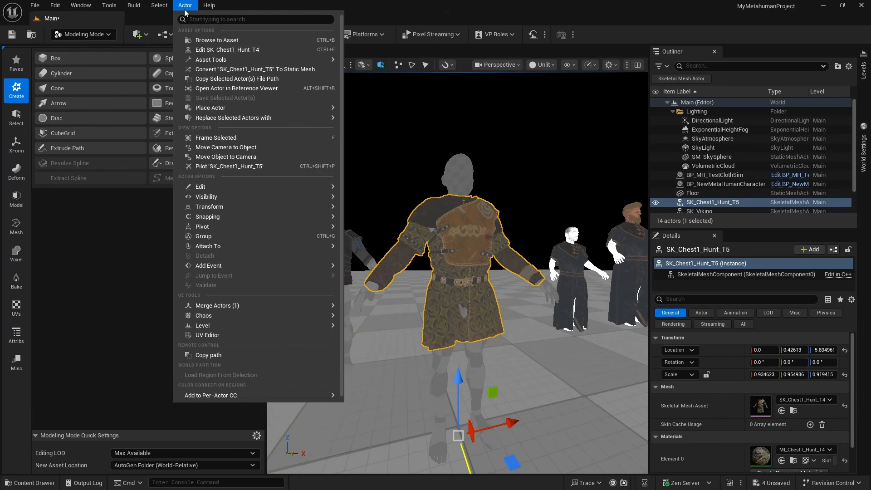
{"action": "left_click", "coordinate": [262, 71]}
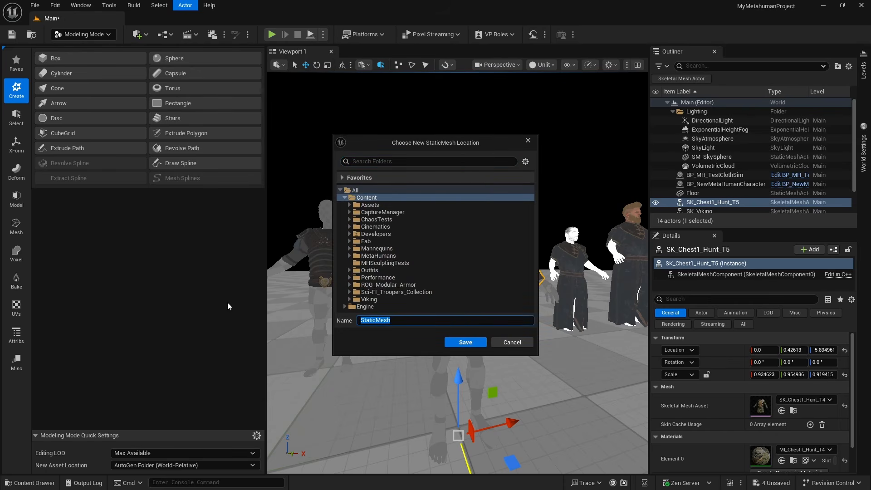
{"action": "type", "text": "HuntChestSM"}
{"action": "key", "text": "Return"}
Place HuntChestSM in the level beside the body and move the skeletal armor behind it, to about X -38, Y -231
{"action": "left_click_drag", "start_coordinate": [761, 310], "coordinate": [544, 373]}
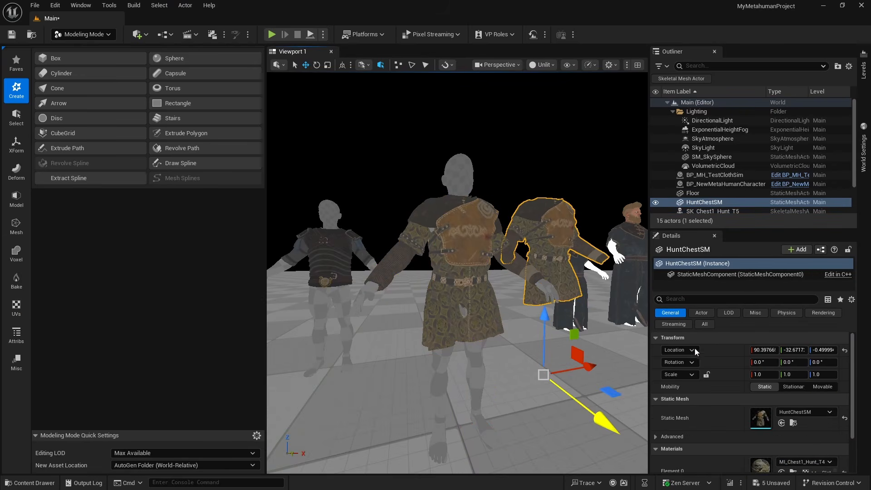
{"action": "left_click", "coordinate": [495, 316]}
{"action": "left_click_drag", "start_coordinate": [510, 455], "coordinate": [443, 334]}
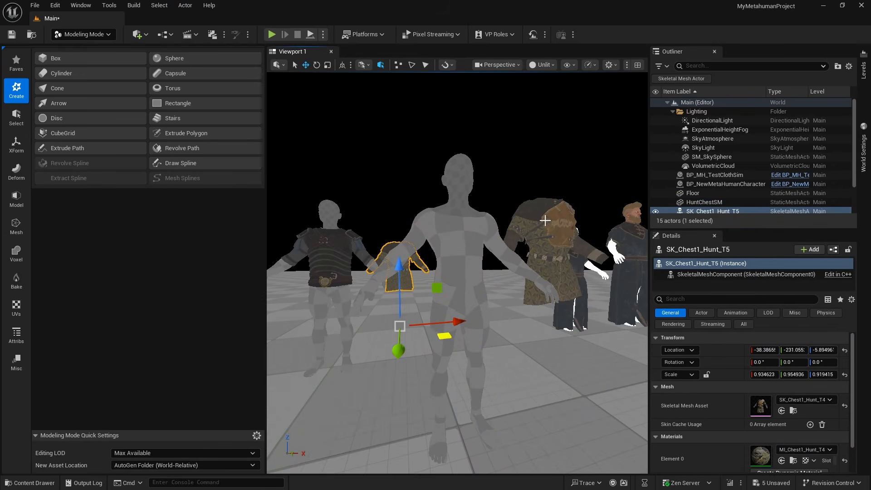
Reset HuntChestSM to the origin, then lower it to about Z -11.3 with a vertical scale of about 0.96
{"action": "left_click", "coordinate": [544, 220]}
{"action": "left_click", "coordinate": [844, 351]}
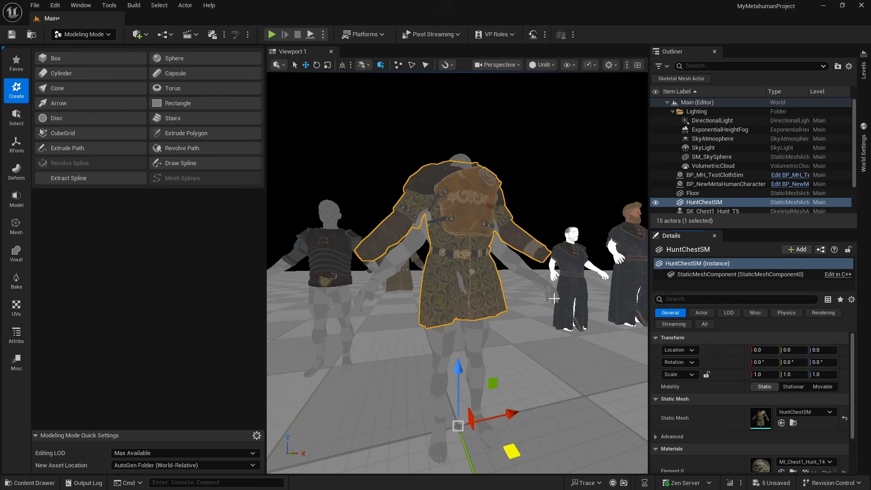
{"action": "right_click_drag", "start_coordinate": [514, 335], "coordinate": [512, 336]}
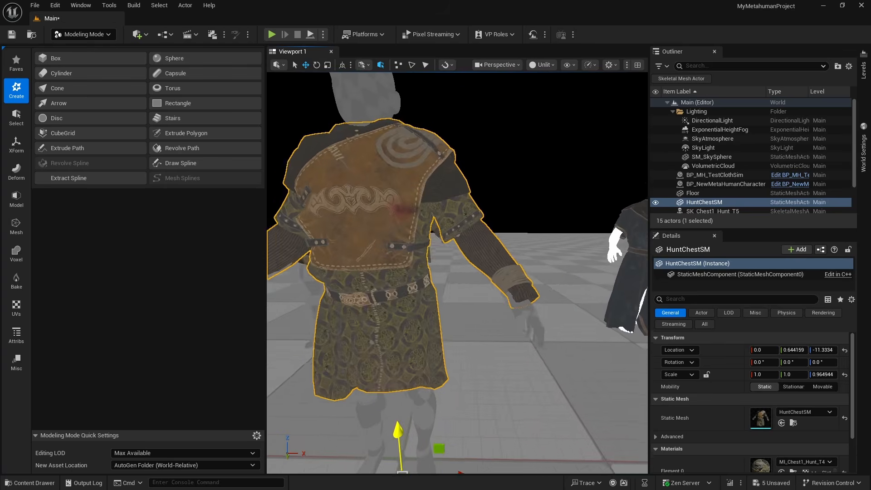
{"action": "right_click_drag", "start_coordinate": [461, 364], "coordinate": [423, 399]}
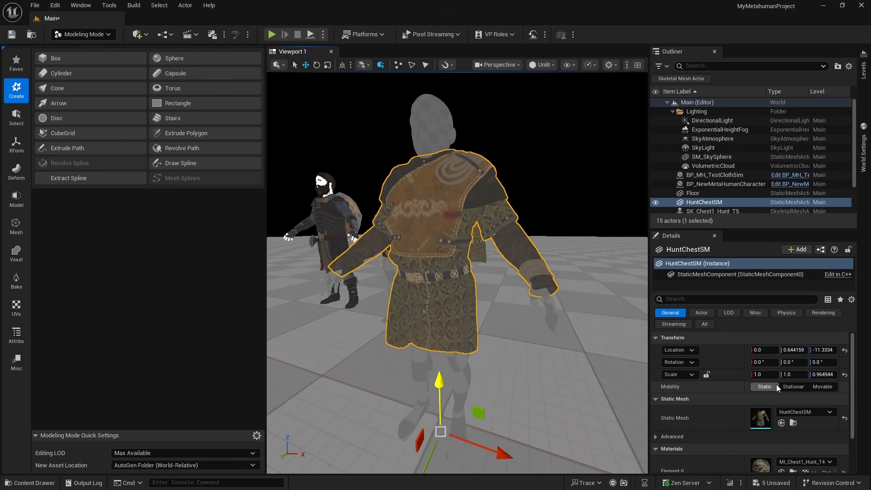
Set HuntChestSM's X and Y scale to 0.9
{"action": "left_click", "coordinate": [764, 374]}
{"action": "type", "text": "0.9"}
{"action": "key", "text": "Tab"}
{"action": "type", "text": "0.9"}
{"action": "key", "text": "Return"}
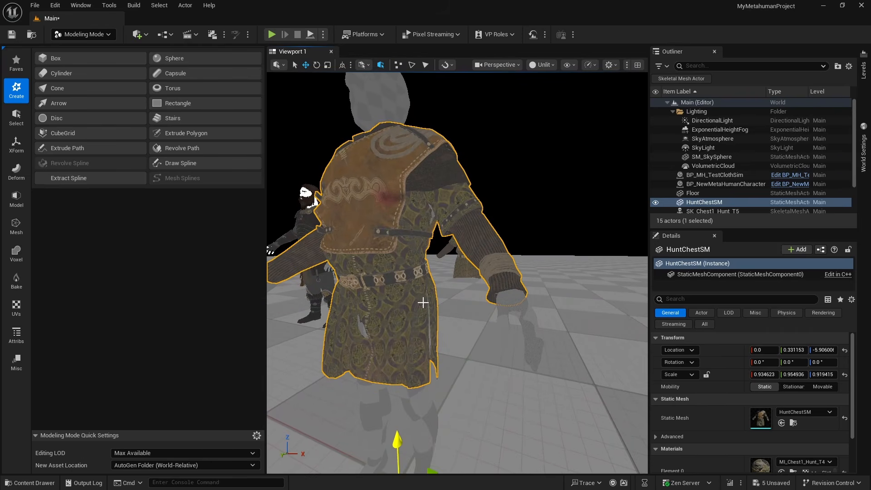
Refine HuntChestSM's fit on the body with scale about 0.93, 0.95, 0.92 and location about Y 0.33, Z -5.9
{"action": "right_click_drag", "start_coordinate": [423, 302], "coordinate": [459, 300]}
Try reshaping the armor sleeve near the wrist with Dynamic Sculpt's Move brush, with remeshing off and on, undoing the strokes
{"action": "left_click", "coordinate": [17, 171]}
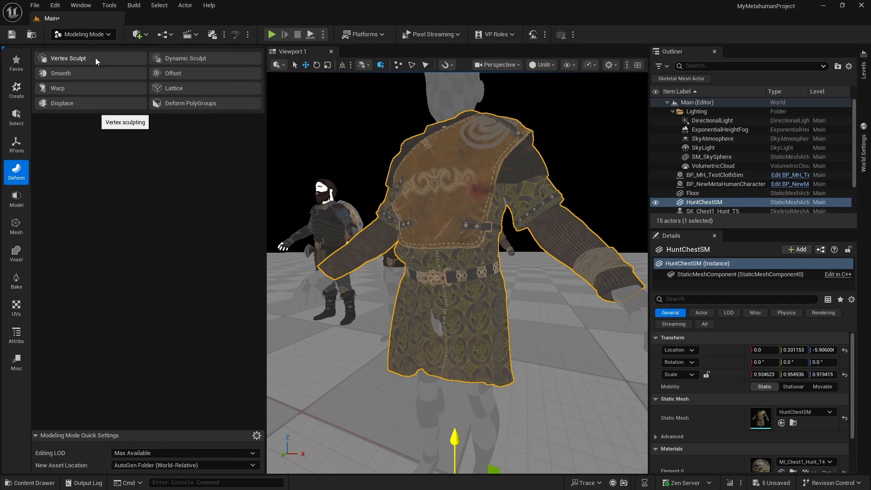
{"action": "left_click", "coordinate": [195, 59]}
{"action": "left_click_drag", "start_coordinate": [518, 277], "coordinate": [483, 275], "text": "alt"}
{"action": "key", "text": "w"}
{"action": "right_click_drag", "start_coordinate": [463, 268], "coordinate": [454, 275]}
{"action": "key", "text": "s"}
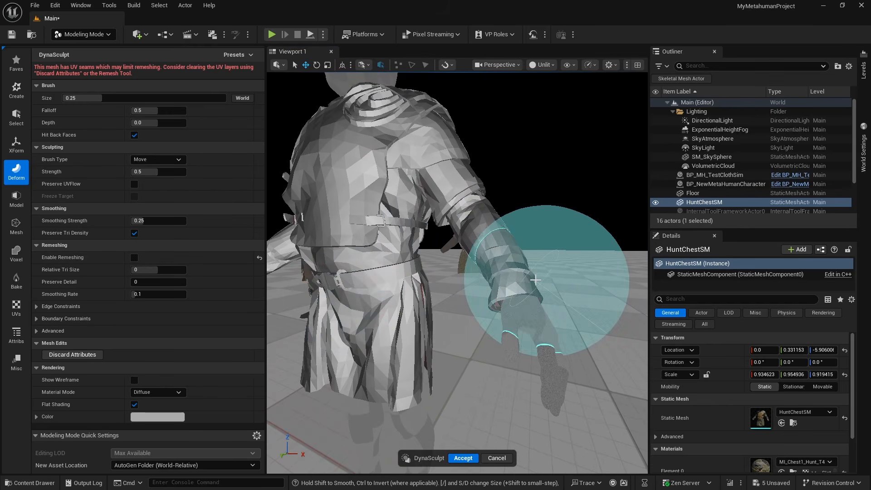
{"action": "key", "text": "ctrl+z"}
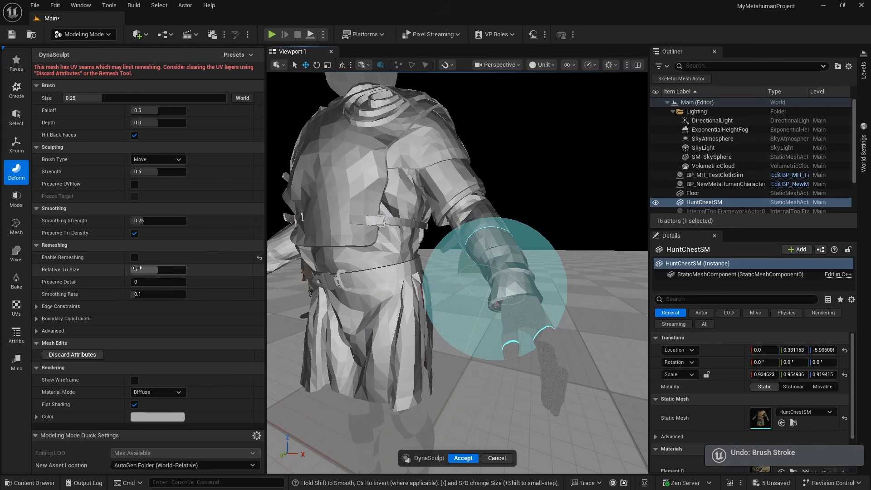
{"action": "left_click_drag", "start_coordinate": [519, 265], "coordinate": [494, 241], "text": "shift"}
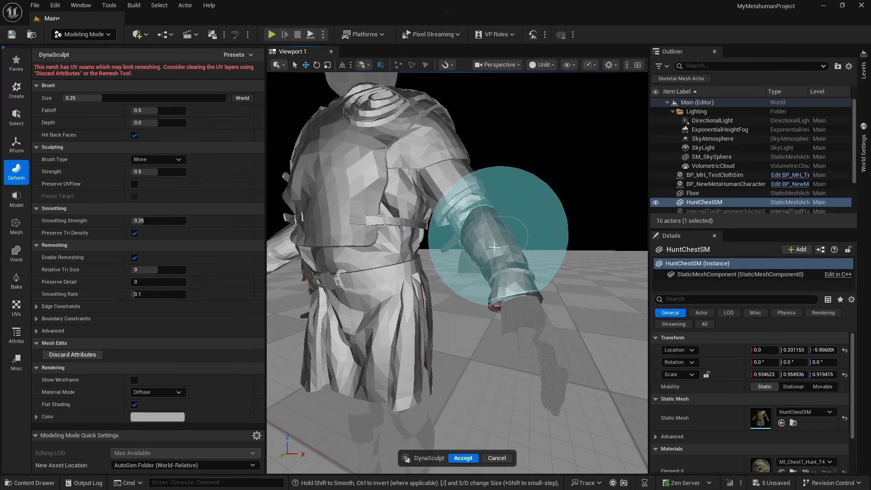
{"action": "key", "text": "ctrl+z"}
{"action": "left_click", "coordinate": [134, 258]}
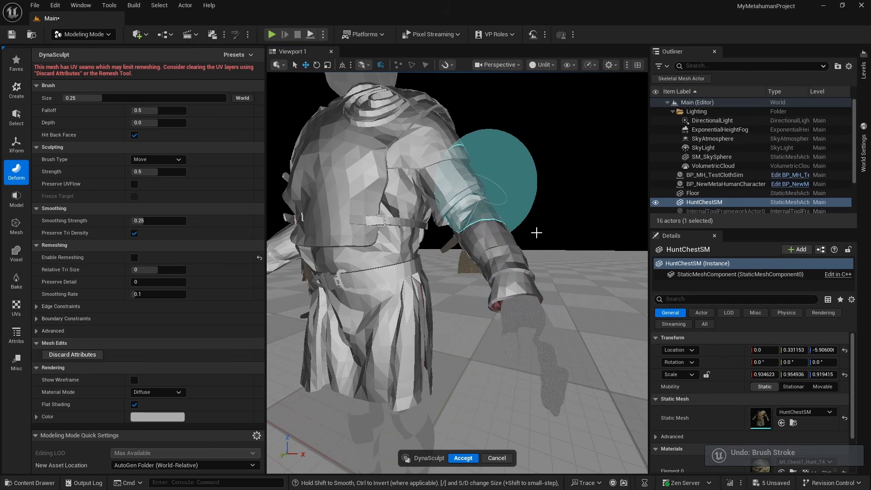
Try moving the forearm cuff with a large Dynamic Sculpt Move brush while remeshing is off, and undo the stroke
{"action": "left_click_drag", "start_coordinate": [536, 234], "coordinate": [354, 232], "text": "alt"}
{"action": "right_click_drag", "start_coordinate": [413, 228], "coordinate": [512, 207]}
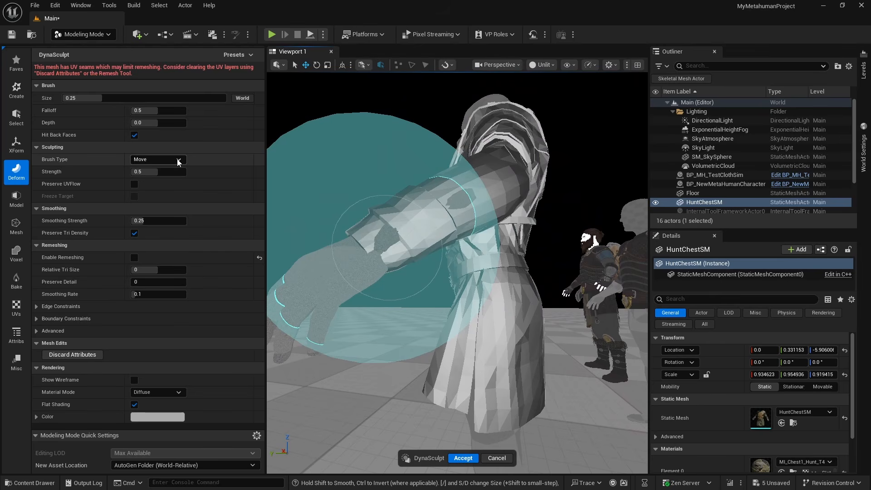
{"action": "mouse_move", "coordinate": [394, 250]}
{"action": "right_mouse_down"}
{"action": "mouse_move", "coordinate": [313, 243]}
{"action": "mouse_move", "coordinate": [394, 251]}
{"action": "mouse_move", "coordinate": [432, 298]}
{"action": "mouse_move", "coordinate": [484, 403]}
{"action": "right_mouse_up"}
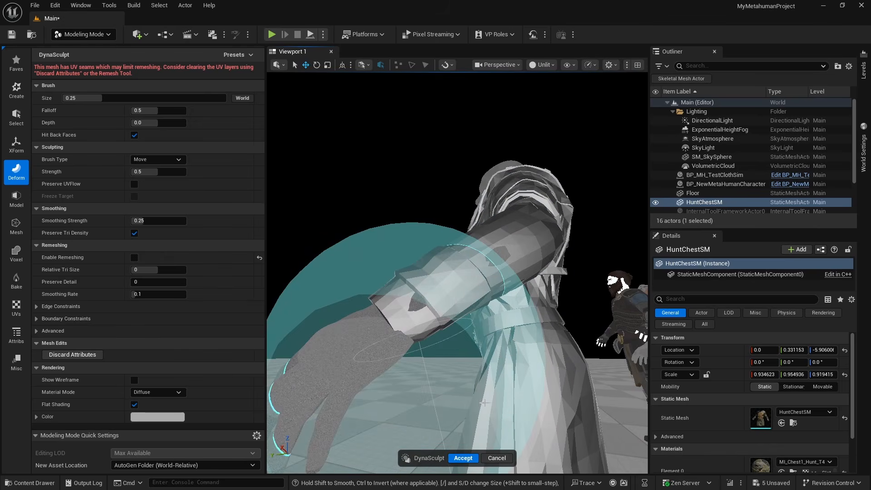
{"action": "key", "text": "ctrl+z"}
Sculpt the sleeve cuff around the wrist with Vertex Sculpt's Move brush, reducing the brush size from 0.25 to 0.05
{"action": "left_click", "coordinate": [17, 171]}
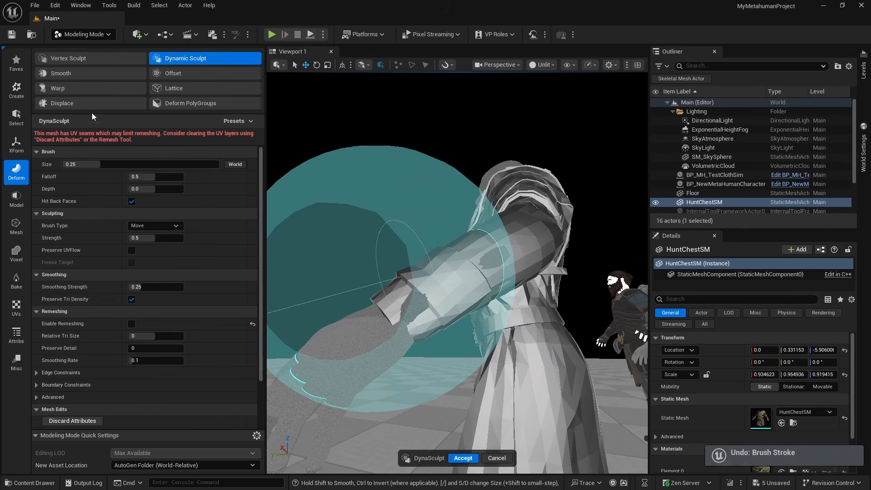
{"action": "left_click", "coordinate": [92, 59]}
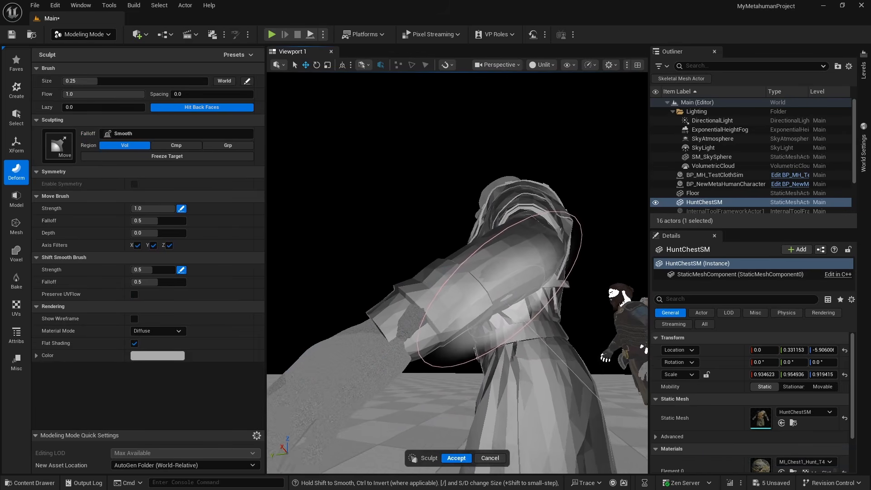
{"action": "mouse_move", "coordinate": [484, 278]}
{"action": "right_mouse_down"}
{"action": "mouse_move", "coordinate": [506, 289]}
{"action": "mouse_move", "coordinate": [463, 267]}
{"action": "mouse_move", "coordinate": [413, 265]}
{"action": "mouse_move", "coordinate": [345, 238]}
{"action": "right_mouse_up"}
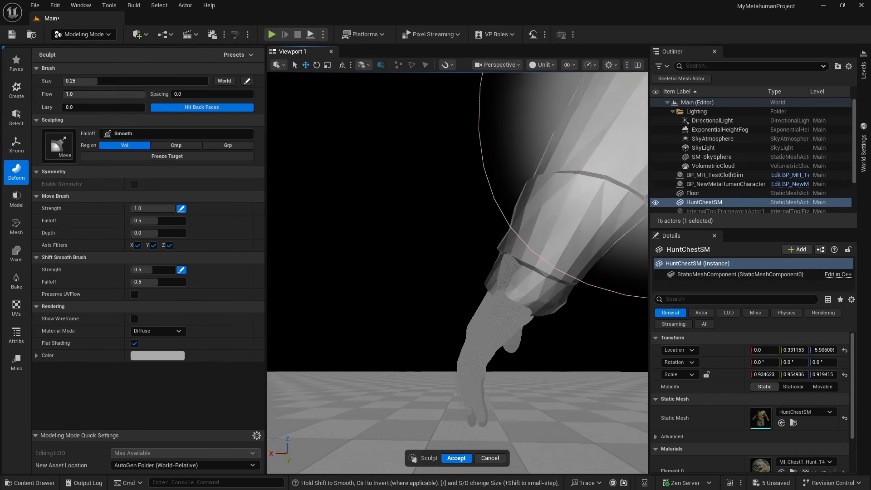
{"action": "mouse_move", "coordinate": [459, 301]}
{"action": "right_mouse_down"}
{"action": "mouse_move", "coordinate": [472, 295]}
{"action": "mouse_move", "coordinate": [456, 313]}
{"action": "mouse_move", "coordinate": [474, 281]}
{"action": "mouse_move", "coordinate": [419, 272]}
{"action": "right_mouse_up"}
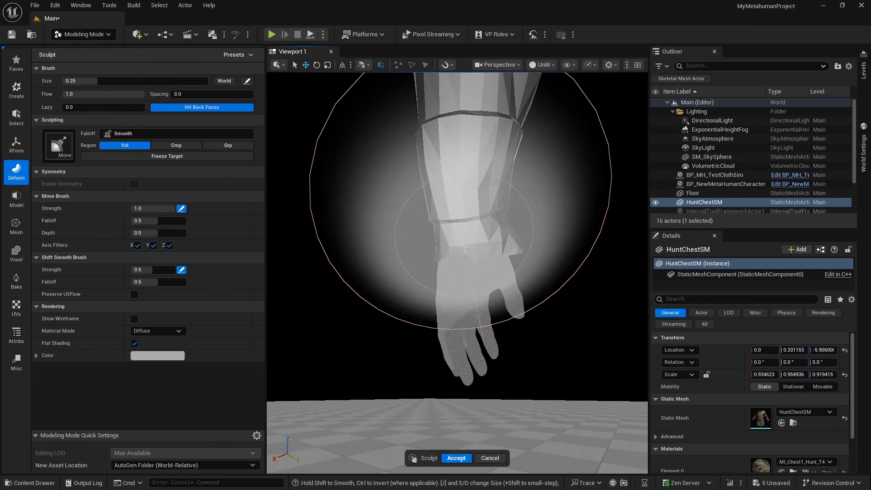
{"action": "key", "text": "bracketleft"}
{"action": "key", "text": "bracketleft"}
{"action": "key", "text": "bracketleft"}
{"action": "right_click_drag", "start_coordinate": [474, 265], "coordinate": [408, 279]}
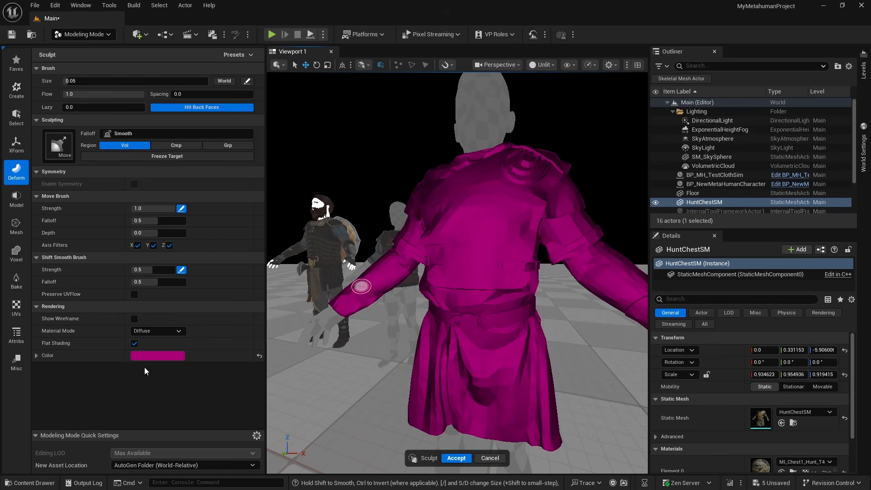
Set the sculpt display color to dark pink AA0C63FF and accept the Vertex Sculpt changes on HuntChestSM
{"action": "left_click", "coordinate": [167, 355]}
{"action": "mouse_move", "coordinate": [204, 300]}
{"action": "left_mouse_down"}
{"action": "mouse_move", "coordinate": [214, 275]}
{"action": "mouse_move", "coordinate": [197, 288]}
{"action": "mouse_move", "coordinate": [251, 282]}
{"action": "mouse_move", "coordinate": [248, 314]}
{"action": "mouse_move", "coordinate": [251, 283]}
{"action": "left_mouse_up"}
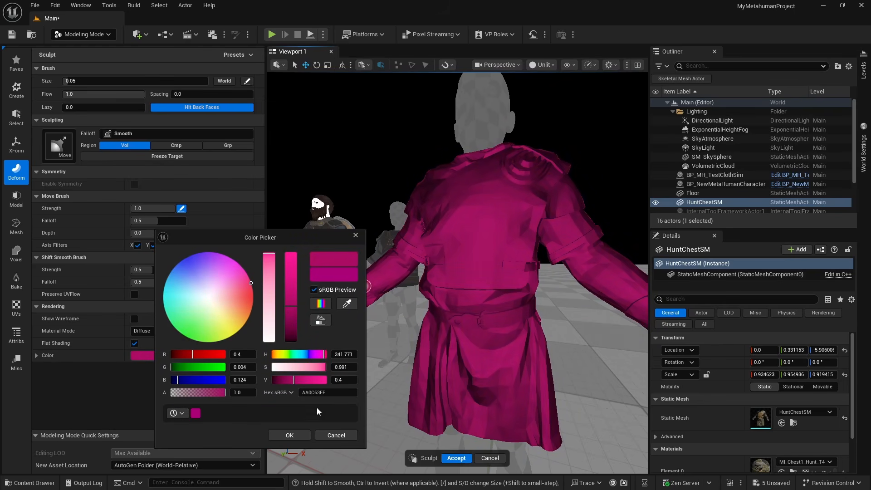
{"action": "left_click", "coordinate": [289, 435]}
{"action": "mouse_move", "coordinate": [453, 342]}
{"action": "left_mouse_down", "text": "alt"}
{"action": "mouse_move", "coordinate": [407, 342]}
{"action": "mouse_move", "coordinate": [385, 329]}
{"action": "left_mouse_up", "text": "alt"}
{"action": "left_click_drag", "start_coordinate": [470, 332], "coordinate": [436, 334], "text": "alt"}
{"action": "mouse_move", "coordinate": [449, 375]}
{"action": "left_mouse_down", "text": "alt"}
{"action": "mouse_move", "coordinate": [362, 352]}
{"action": "mouse_move", "coordinate": [470, 337]}
{"action": "left_mouse_up", "text": "alt"}
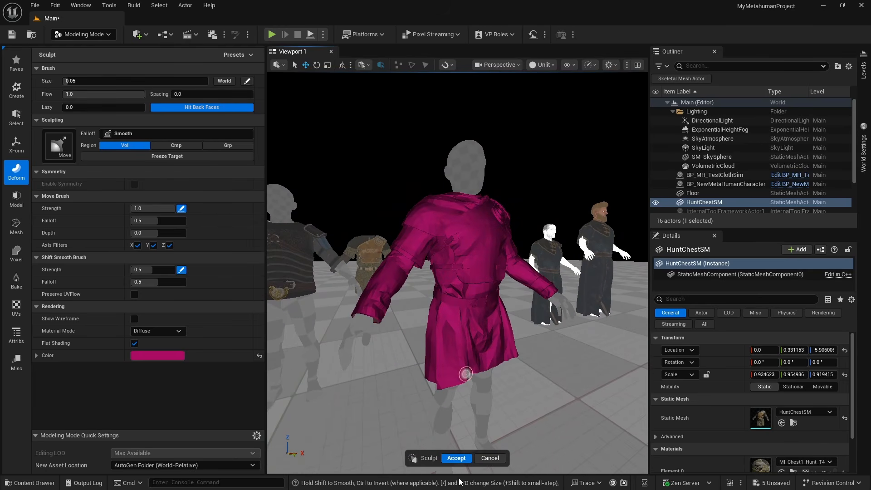
{"action": "left_click", "coordinate": [456, 457]}
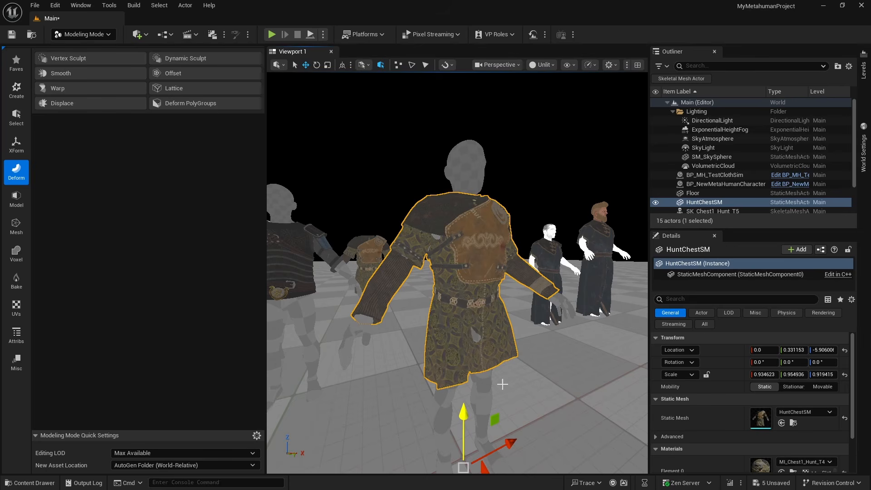
Make another Vertex Sculpt pass on HuntChestSM with the 0.05 Move brush and accept it
{"action": "right_click_drag", "start_coordinate": [510, 333], "coordinate": [380, 197]}
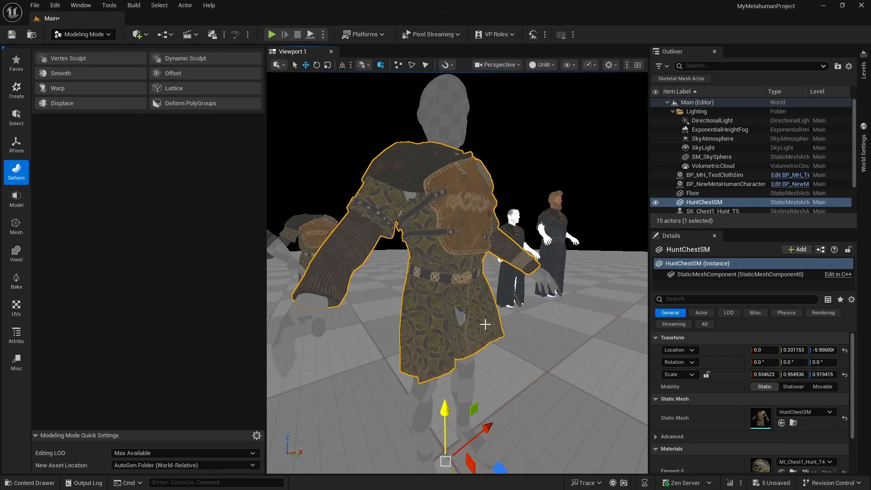
{"action": "mouse_move", "coordinate": [520, 312]}
{"action": "right_mouse_down"}
{"action": "mouse_move", "coordinate": [522, 276]}
{"action": "mouse_move", "coordinate": [520, 318]}
{"action": "mouse_move", "coordinate": [517, 295]}
{"action": "right_mouse_up"}
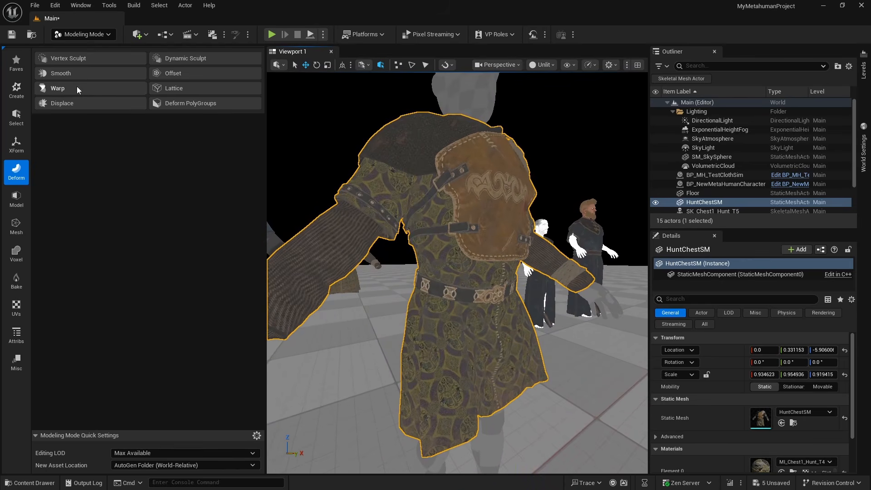
{"action": "left_click", "coordinate": [82, 63]}
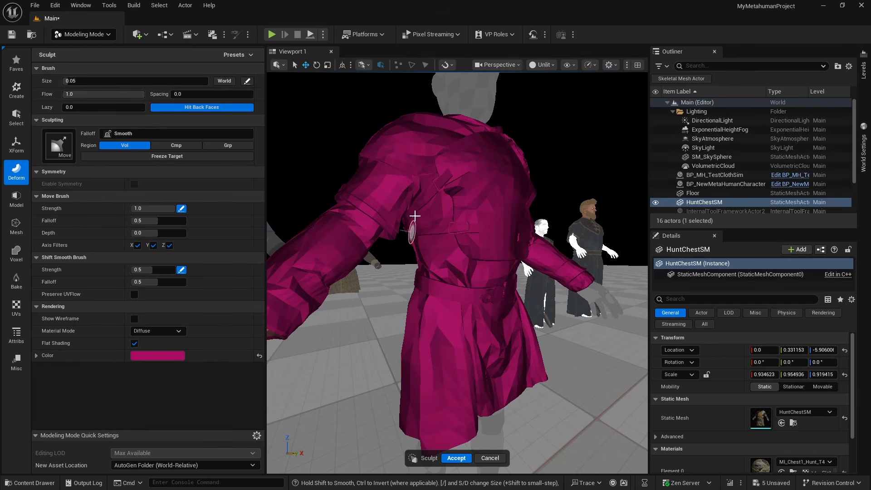
{"action": "scroll", "coordinate": [440, 282], "scroll_direction": "down", "scroll_amount": 8}
{"action": "scroll", "coordinate": [445, 281], "scroll_direction": "up", "scroll_amount": 8}
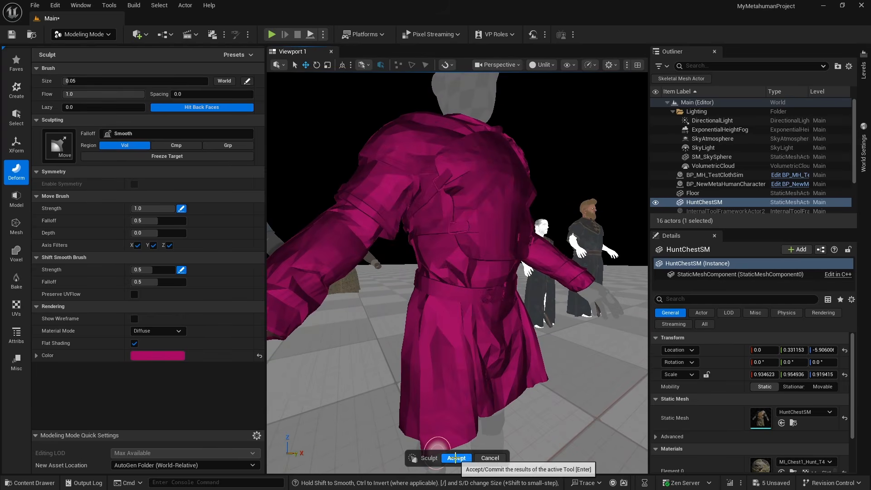
{"action": "left_click", "coordinate": [456, 458]}
Bake HuntChestSM's rotation and full scale into the mesh with Bake Transform, applied to all LODs
{"action": "scroll", "coordinate": [473, 306], "scroll_direction": "down", "scroll_amount": 5}
{"action": "scroll", "coordinate": [473, 306], "scroll_direction": "down", "scroll_amount": 5}
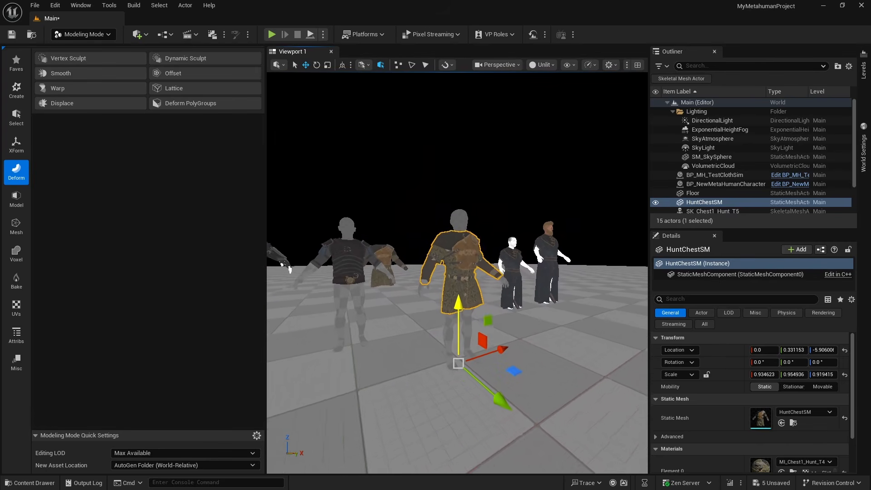
{"action": "scroll", "coordinate": [472, 306], "scroll_direction": "up", "scroll_amount": 10}
{"action": "right_click_drag", "start_coordinate": [472, 306], "coordinate": [503, 308]}
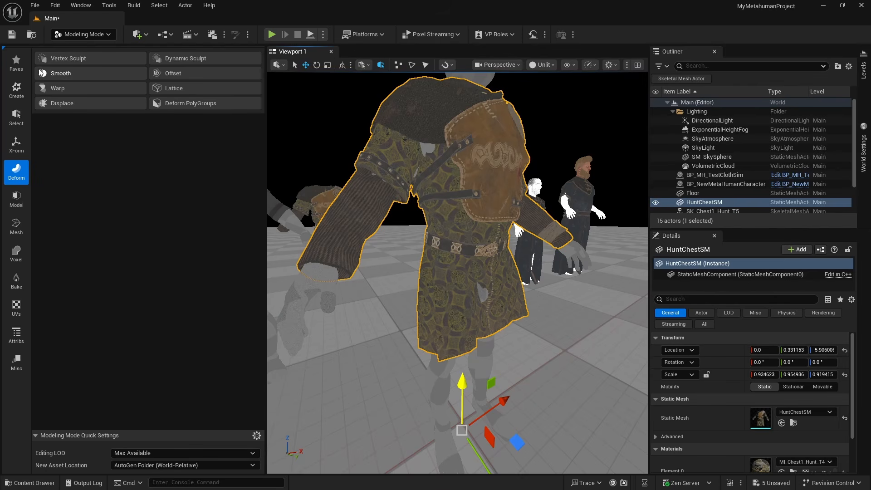
{"action": "left_click", "coordinate": [17, 145]}
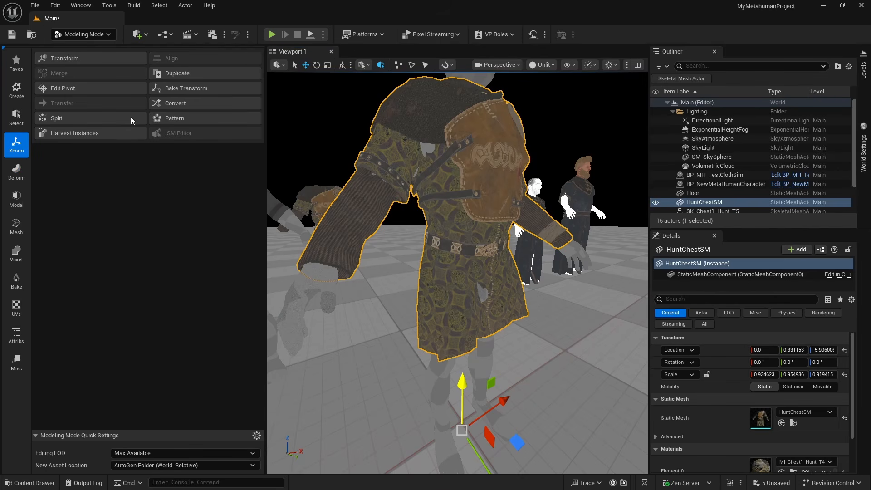
{"action": "left_click", "coordinate": [175, 89]}
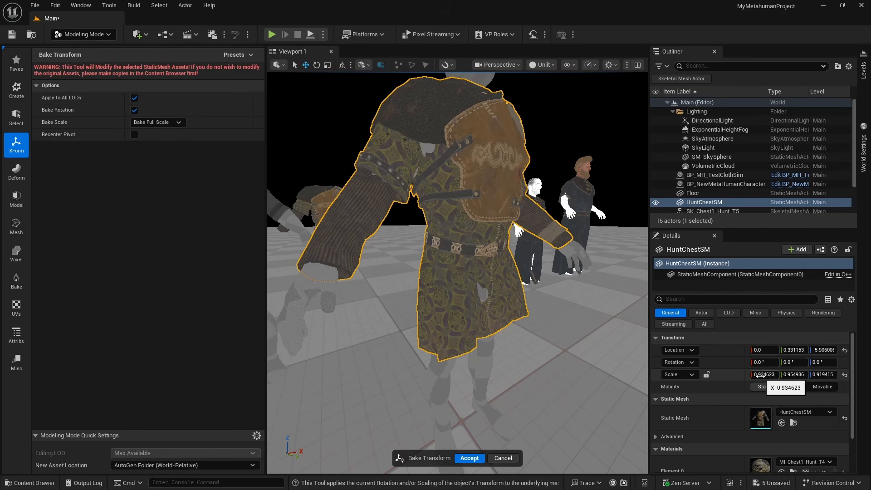
{"action": "left_click", "coordinate": [479, 462]}
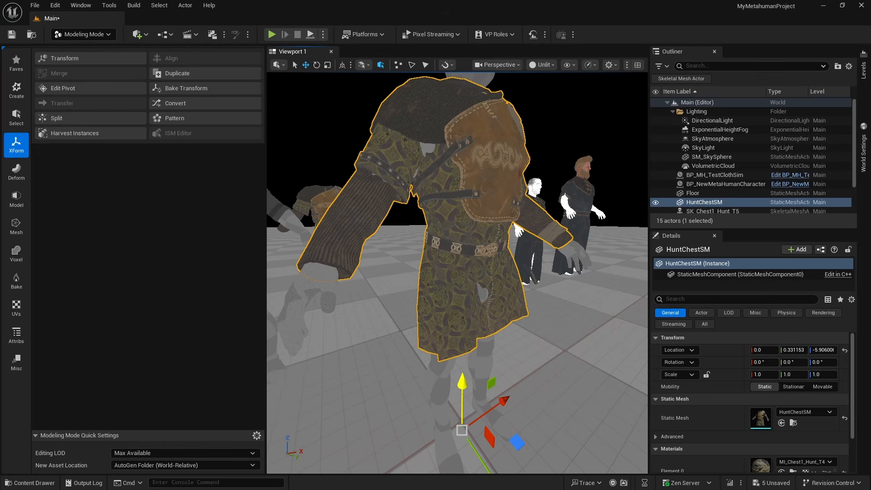
Set HuntChestSM's pivot to the world origin with Edit Pivot and accept it
{"action": "right_click_drag", "start_coordinate": [462, 386], "coordinate": [476, 404]}
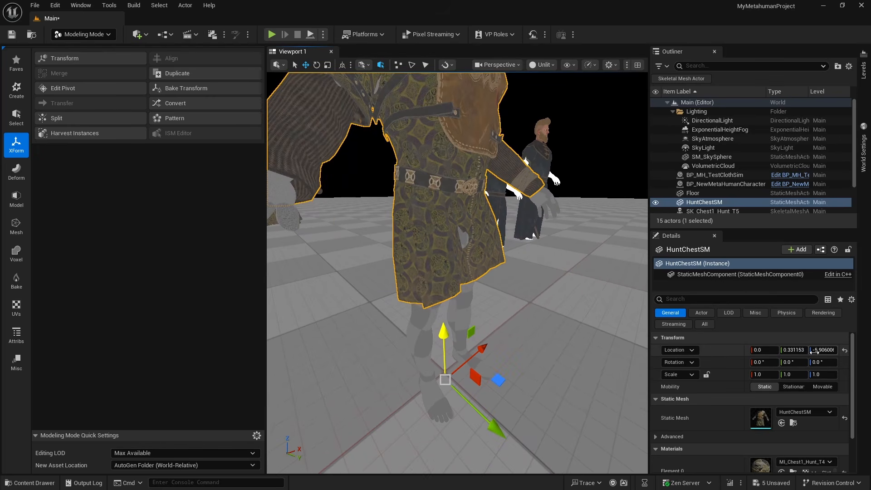
{"action": "left_click", "coordinate": [115, 90]}
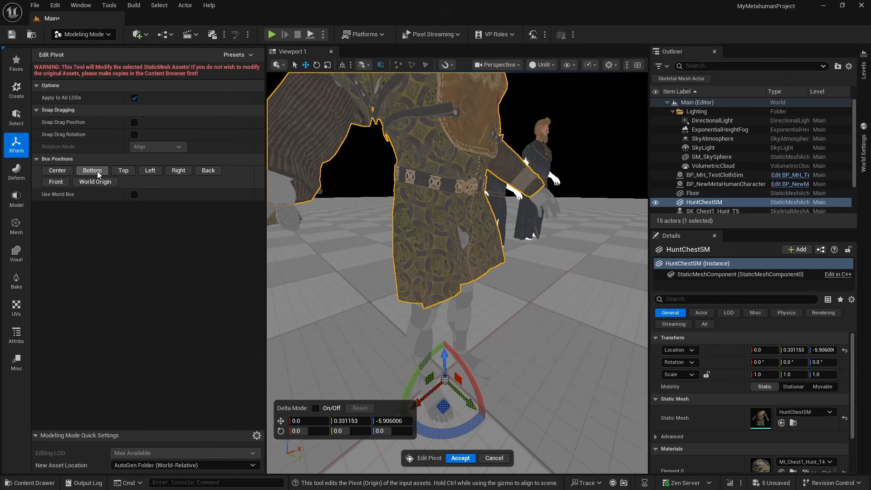
{"action": "left_click", "coordinate": [98, 184]}
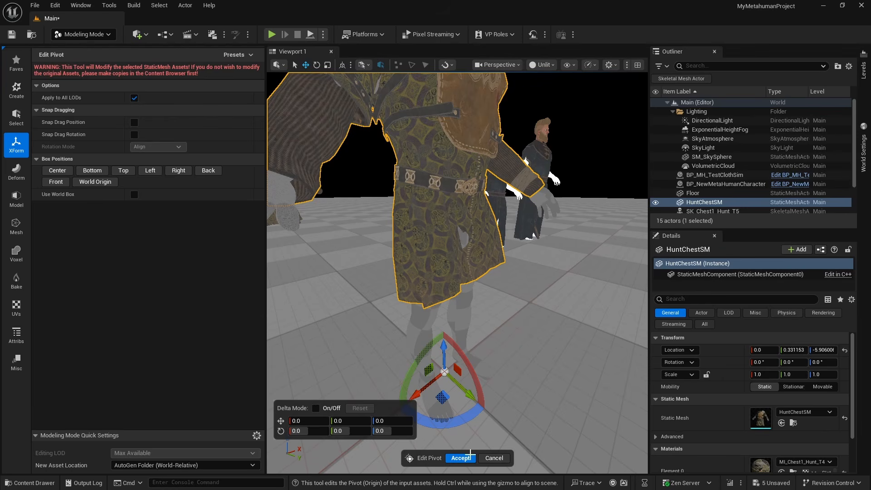
{"action": "key", "text": "Return"}
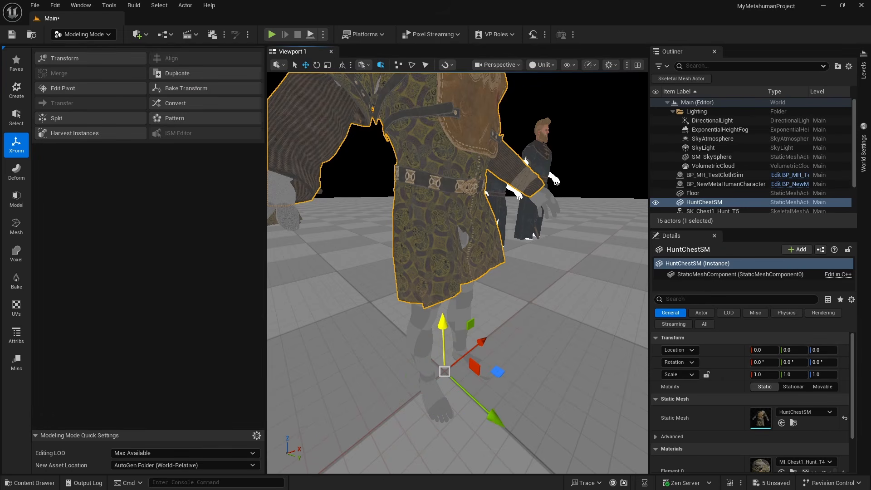
Move HuntChestSM to about X 142, Y -228, switch the viewport to Lit, and reset the armor's location to the origin
{"action": "scroll", "coordinate": [470, 372], "scroll_direction": "down", "scroll_amount": 3}
{"action": "mouse_move", "coordinate": [536, 287]}
{"action": "right_mouse_down"}
{"action": "mouse_move", "coordinate": [522, 274]}
{"action": "mouse_move", "coordinate": [489, 268]}
{"action": "mouse_move", "coordinate": [476, 283]}
{"action": "mouse_move", "coordinate": [538, 298]}
{"action": "right_mouse_up"}
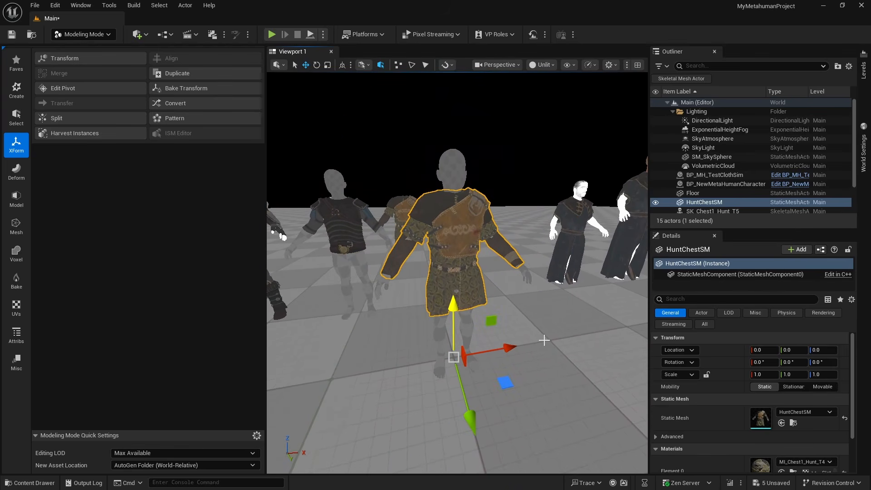
{"action": "left_click_drag", "start_coordinate": [504, 380], "coordinate": [542, 274]}
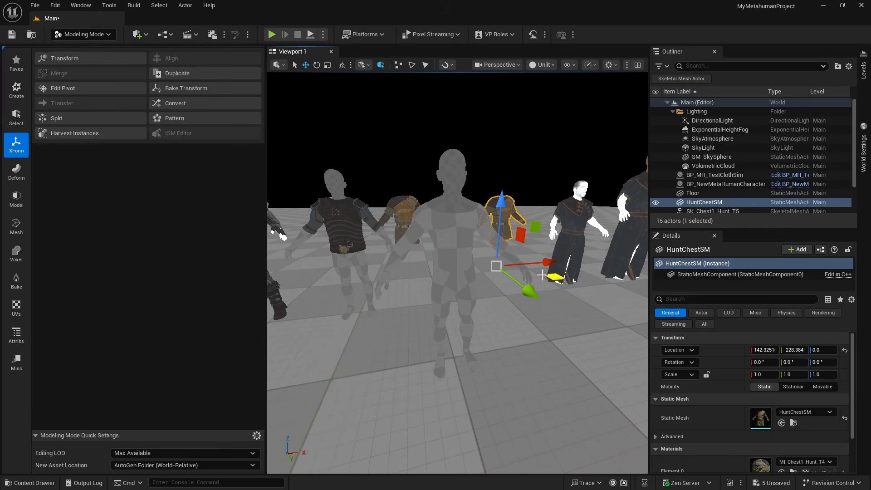
{"action": "left_click", "coordinate": [543, 64]}
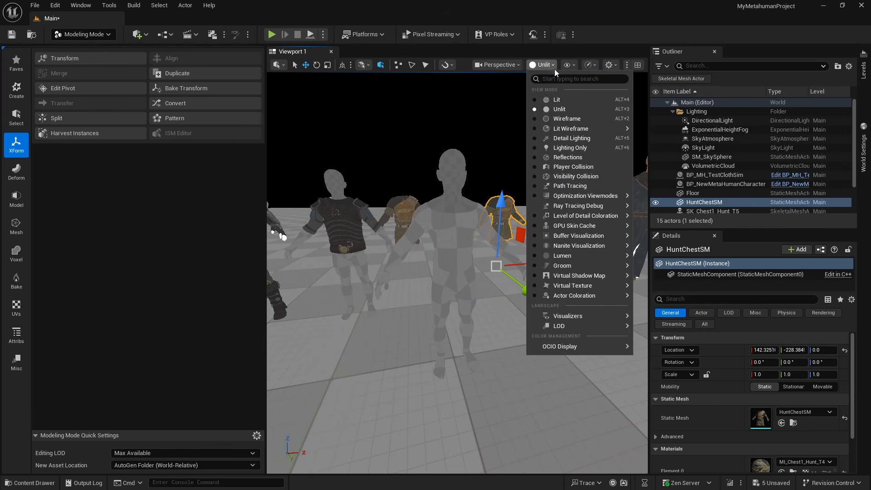
{"action": "left_click", "coordinate": [562, 100]}
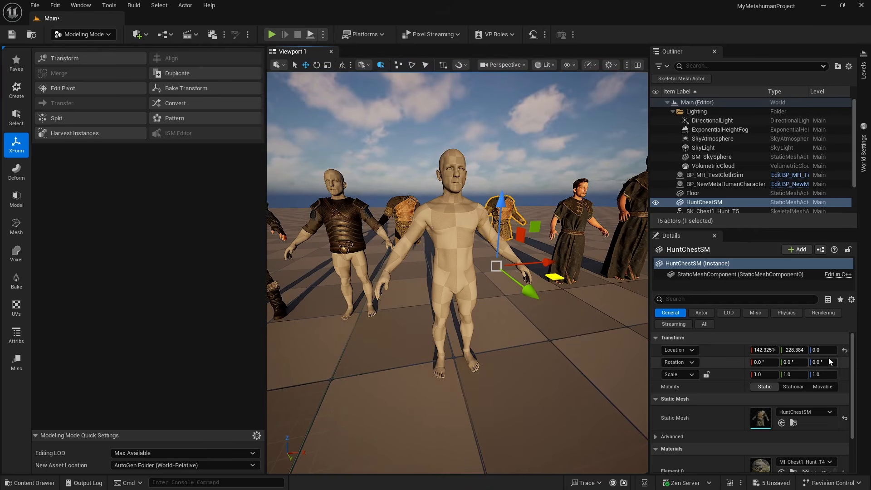
{"action": "left_click", "coordinate": [845, 349]}
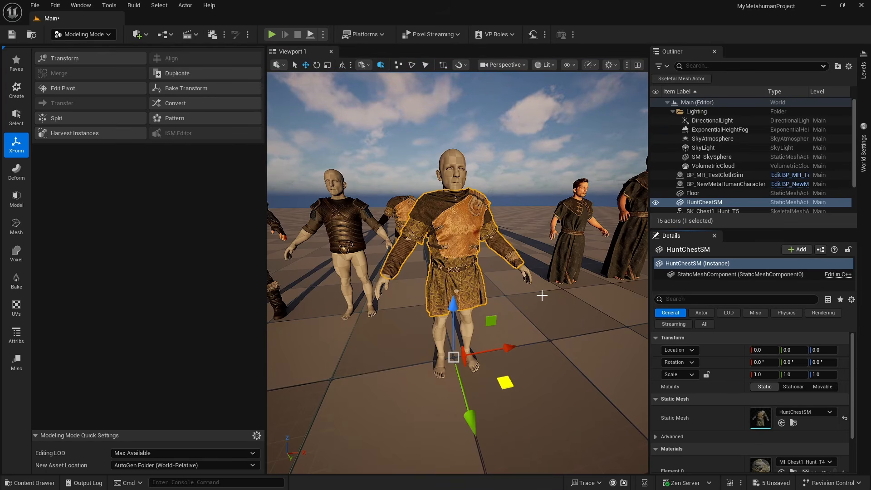
Convert HuntChestSM to a skeletal mesh, using the existing skeletal mesh Test5_6Release_CombinedSkel for its skeleton
{"action": "right_click_drag", "start_coordinate": [538, 333], "coordinate": [596, 376]}
{"action": "key", "text": "ctrl+space"}
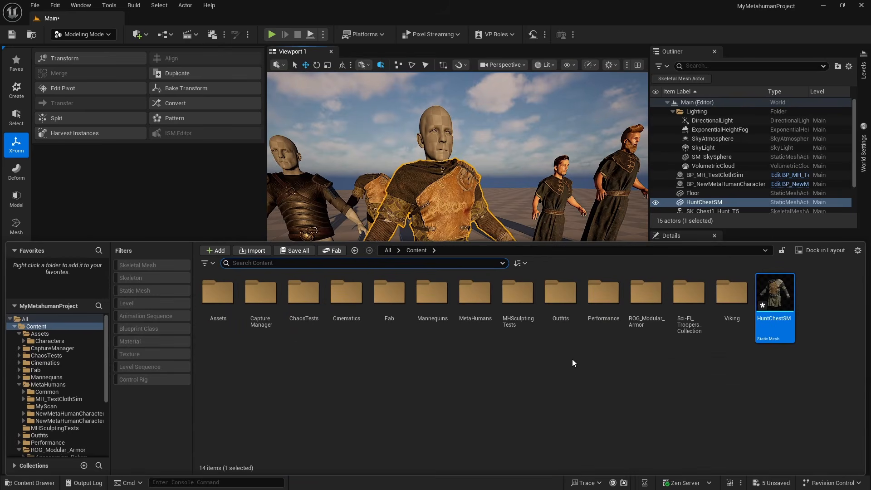
{"action": "right_click", "coordinate": [764, 304]}
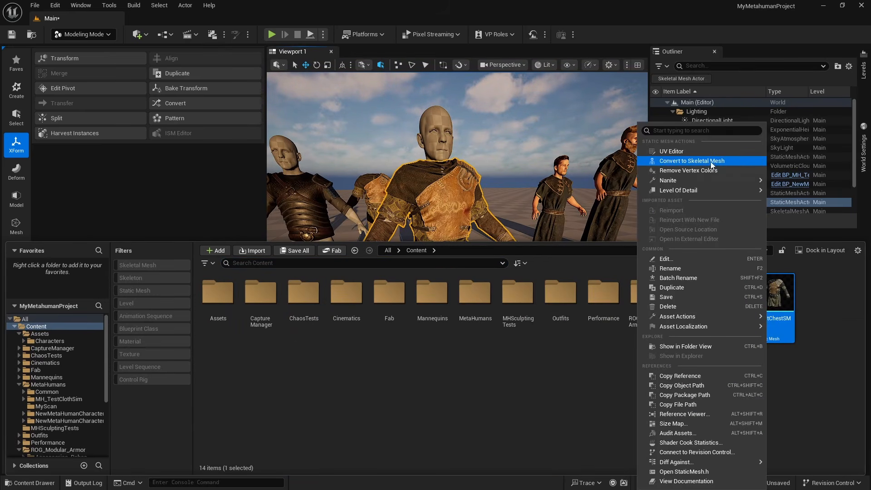
{"action": "left_click", "coordinate": [692, 160]}
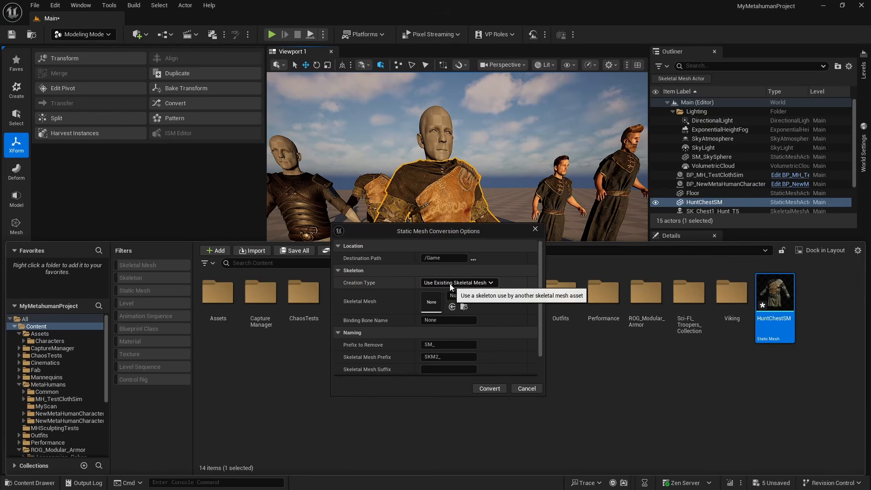
{"action": "left_click_drag", "start_coordinate": [448, 233], "coordinate": [481, 213]}
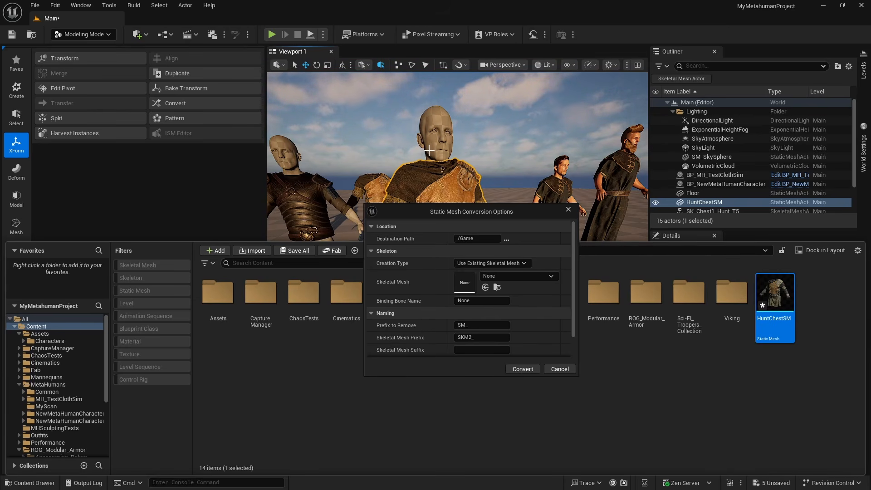
{"action": "left_click", "coordinate": [510, 277]}
{"action": "type", "text": "TEST"}
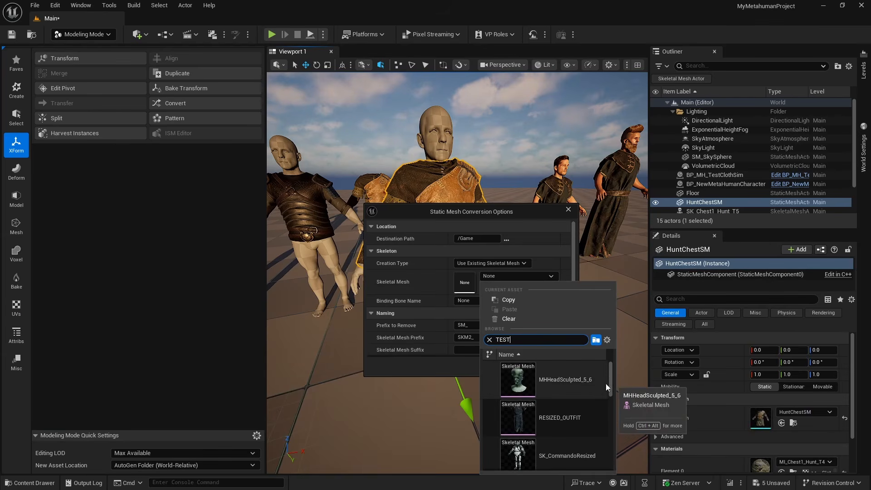
{"action": "left_click_drag", "start_coordinate": [610, 390], "coordinate": [619, 463]}
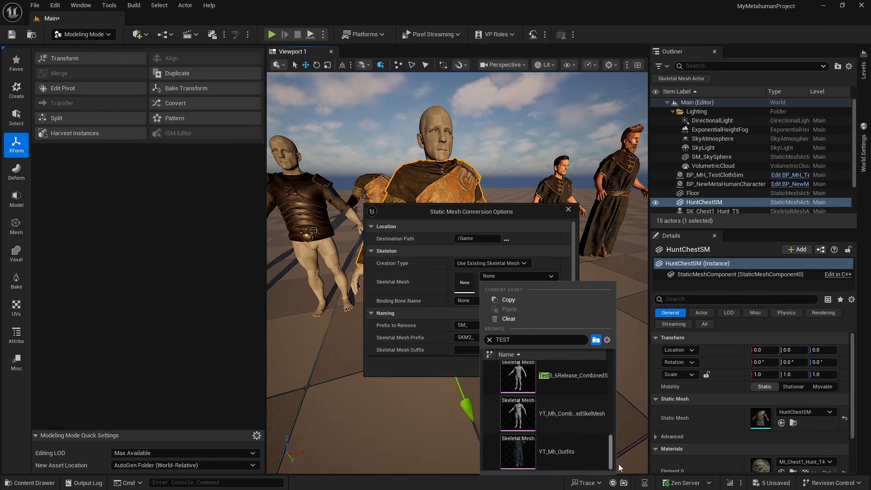
{"action": "left_click", "coordinate": [587, 385]}
{"action": "left_click", "coordinate": [536, 369]}
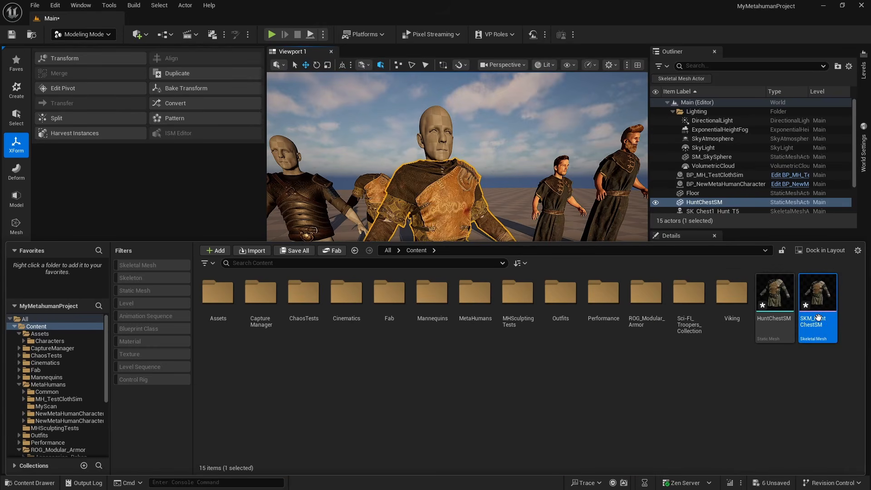
Place SKM_HuntChestSM in the level in place of the deleted static armor and reset its location to the origin
{"action": "left_click_drag", "start_coordinate": [820, 322], "coordinate": [508, 315]}
{"action": "left_click", "coordinate": [439, 246]}
{"action": "key", "text": "Delete"}
{"action": "left_click", "coordinate": [530, 234]}
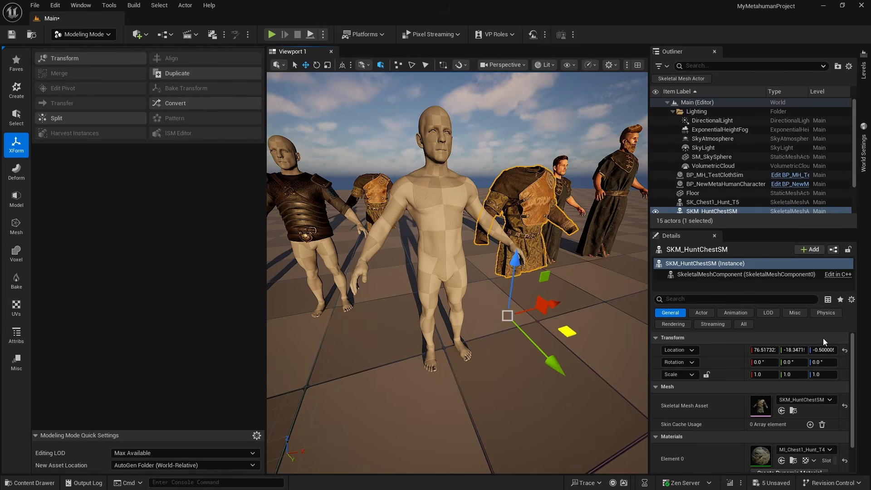
{"action": "left_click", "coordinate": [844, 350]}
{"action": "right_click_drag", "start_coordinate": [583, 330], "coordinate": [486, 266]}
{"action": "key", "text": "Escape"}
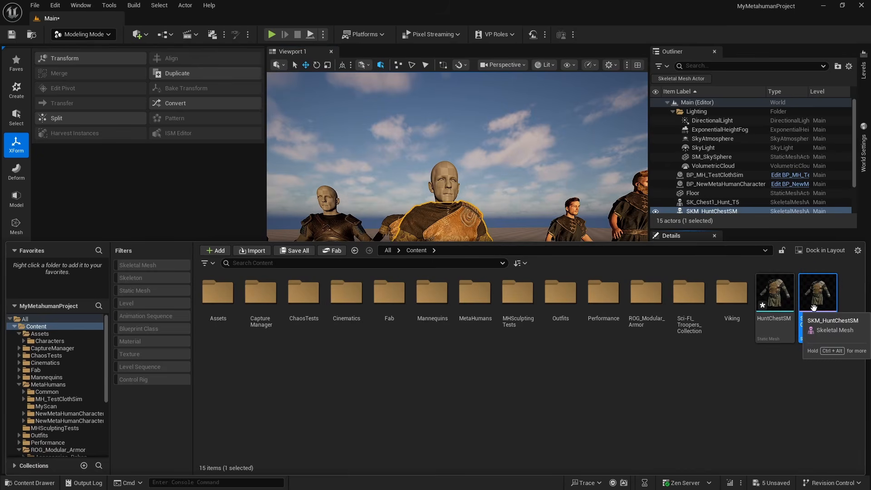
Open SKM_HuntChestSM and check its deformation by rotating the upperarm_l bone, undoing the rotation
{"action": "double_click", "coordinate": [812, 306]}
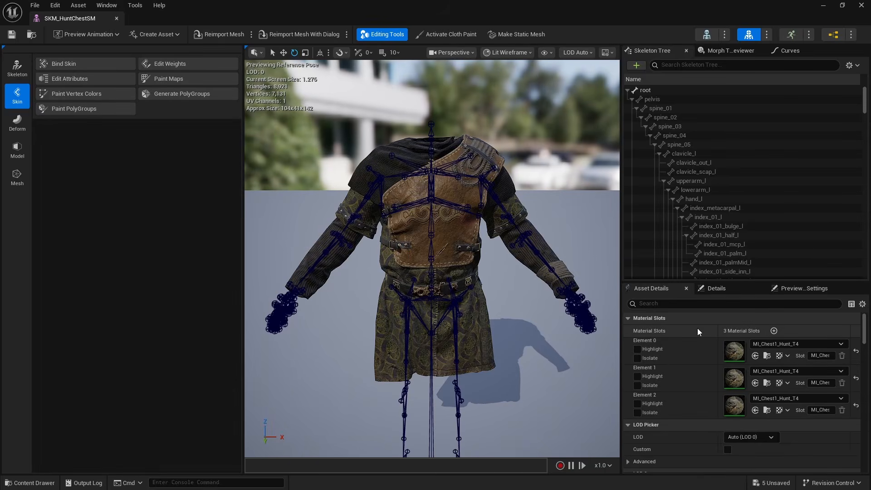
{"action": "left_click", "coordinate": [492, 189]}
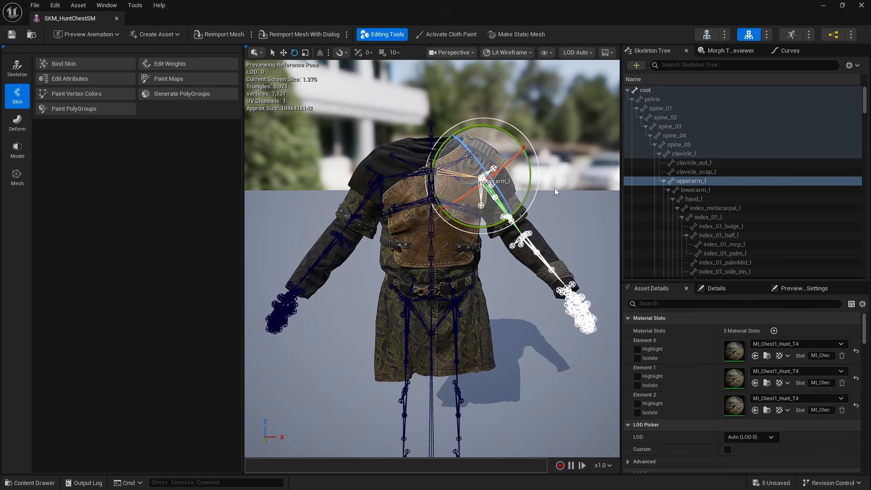
{"action": "left_click_drag", "start_coordinate": [540, 172], "coordinate": [517, 125]}
{"action": "key", "text": "ctrl+z"}
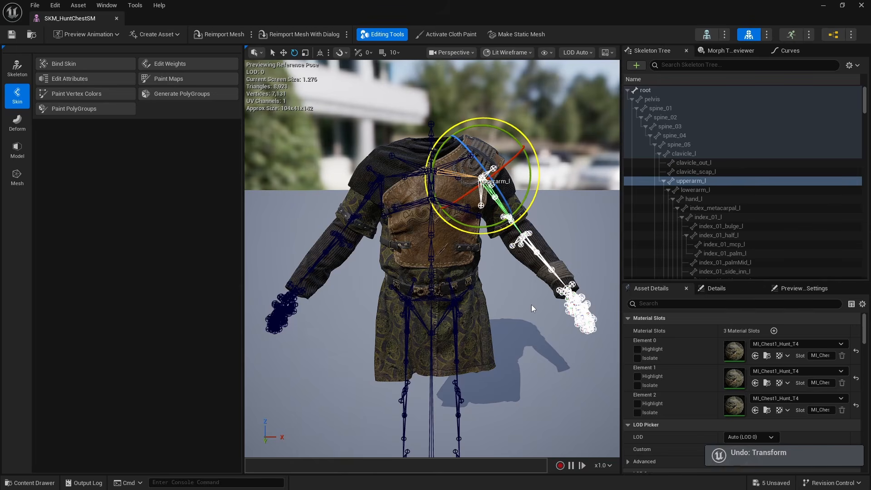
{"action": "mouse_move", "coordinate": [532, 304]}
{"action": "right_mouse_down"}
{"action": "mouse_move", "coordinate": [586, 313]}
{"action": "mouse_move", "coordinate": [531, 331]}
{"action": "mouse_move", "coordinate": [558, 320]}
{"action": "mouse_move", "coordinate": [532, 312]}
{"action": "mouse_move", "coordinate": [534, 290]}
{"action": "right_mouse_up"}
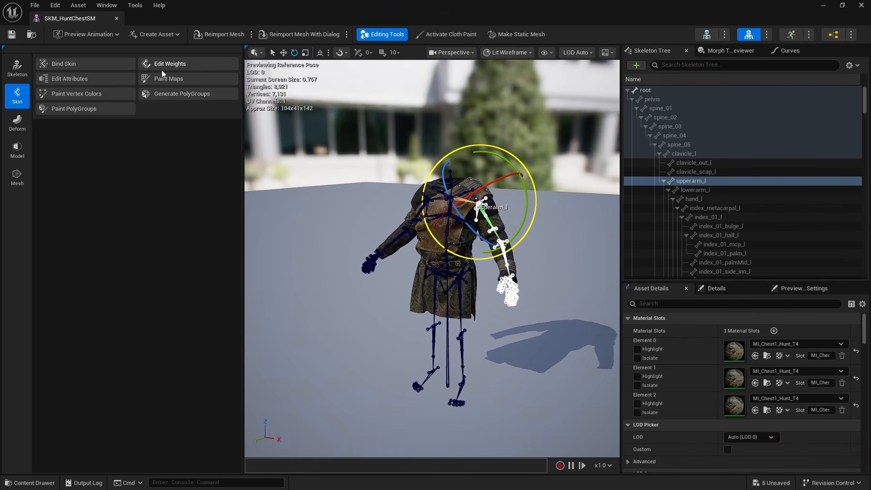
Transfer skin weights onto SKM_HuntChestSM from Test5_6Release_CombinedSkel with Edit Weights and accept the result
{"action": "left_click", "coordinate": [161, 68]}
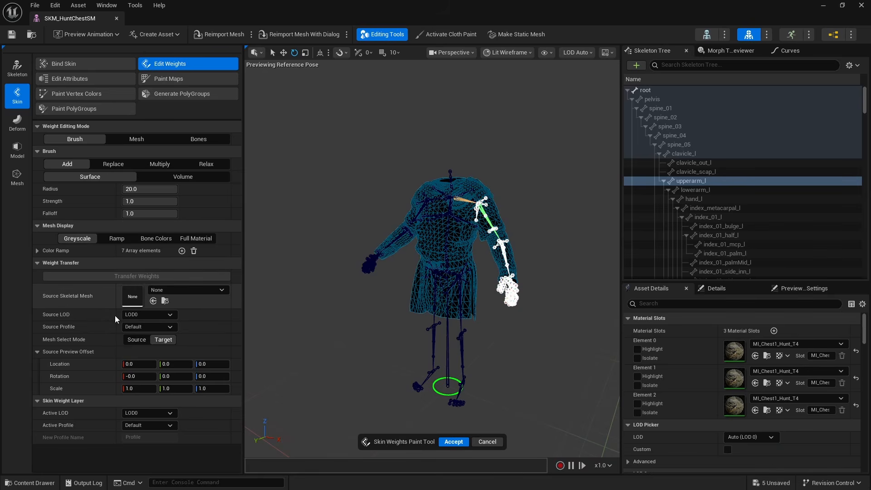
{"action": "left_click", "coordinate": [191, 290]}
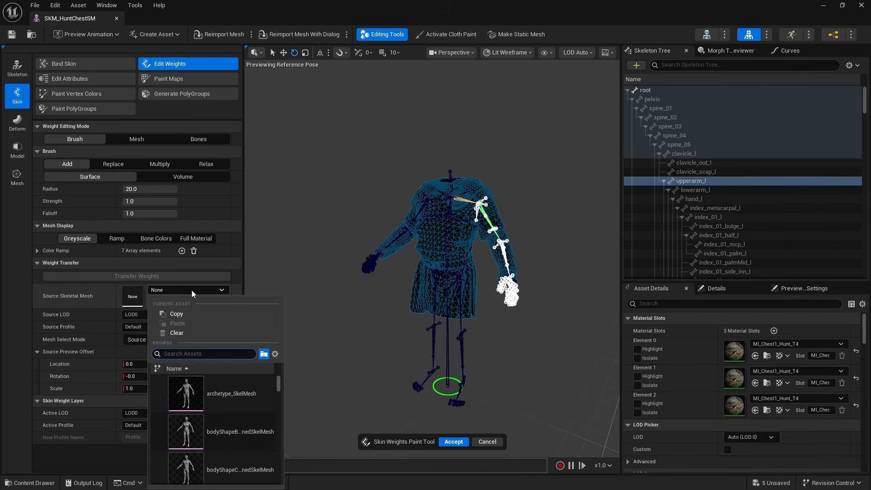
{"action": "type", "text": "TEST"}
{"action": "left_click_drag", "start_coordinate": [282, 403], "coordinate": [284, 475]}
{"action": "left_click", "coordinate": [243, 393]}
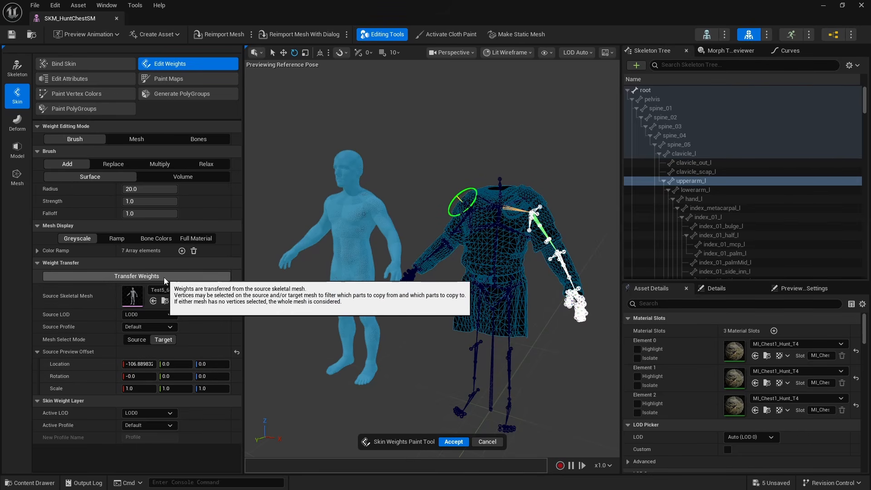
{"action": "left_click", "coordinate": [453, 441]}
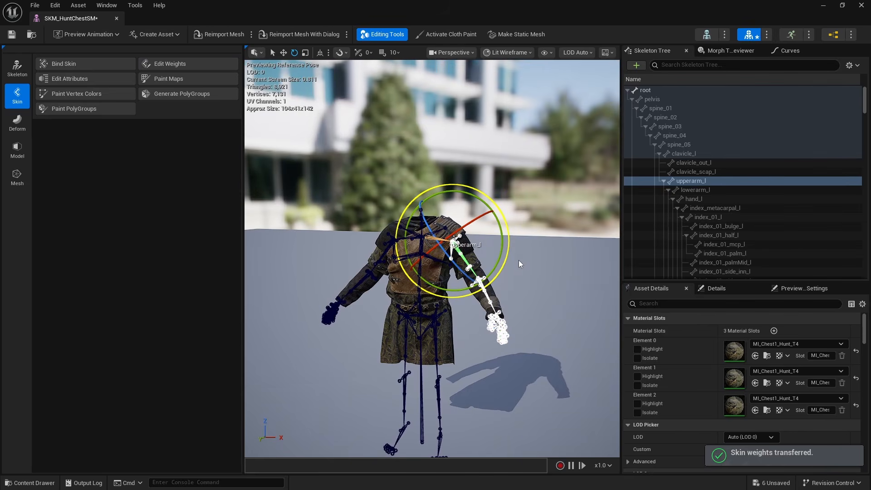
Test the transferred weights with another upperarm_l rotation and undo it
{"action": "mouse_move", "coordinate": [500, 203]}
{"action": "left_mouse_down"}
{"action": "mouse_move", "coordinate": [473, 193]}
{"action": "mouse_move", "coordinate": [490, 200]}
{"action": "left_mouse_up"}
{"action": "key", "text": "ctrl+z"}
{"action": "key", "text": "q"}
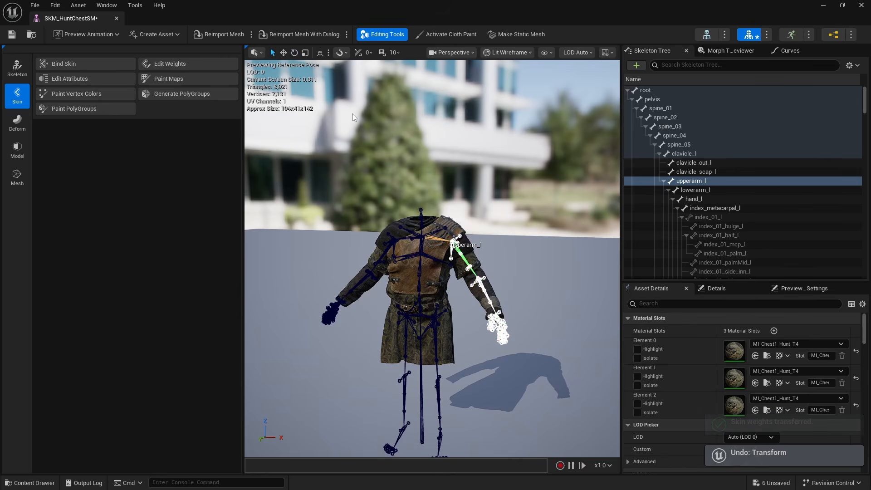
Save and close SKM_HuntChestSM, and display the project's Content folder with no asset selected
{"action": "left_click", "coordinate": [12, 34]}
{"action": "middle_click", "coordinate": [60, 19]}
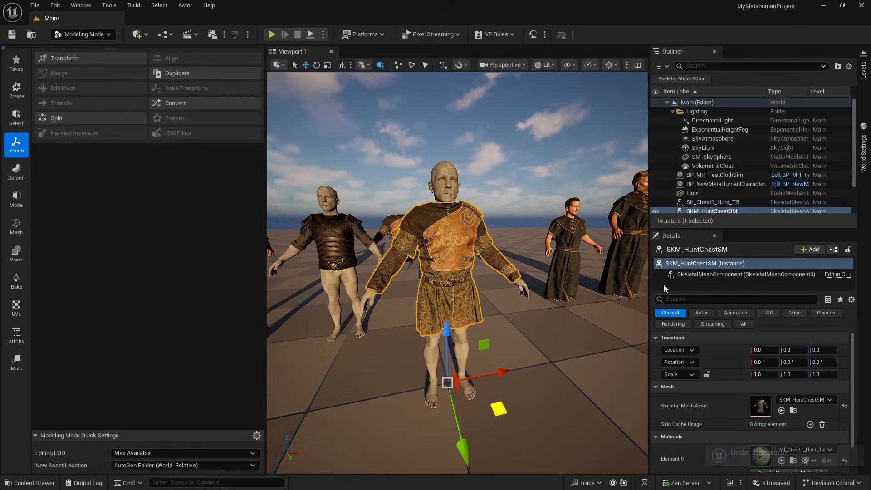
{"action": "key", "text": "ctrl+space"}
{"action": "left_click", "coordinate": [690, 400]}
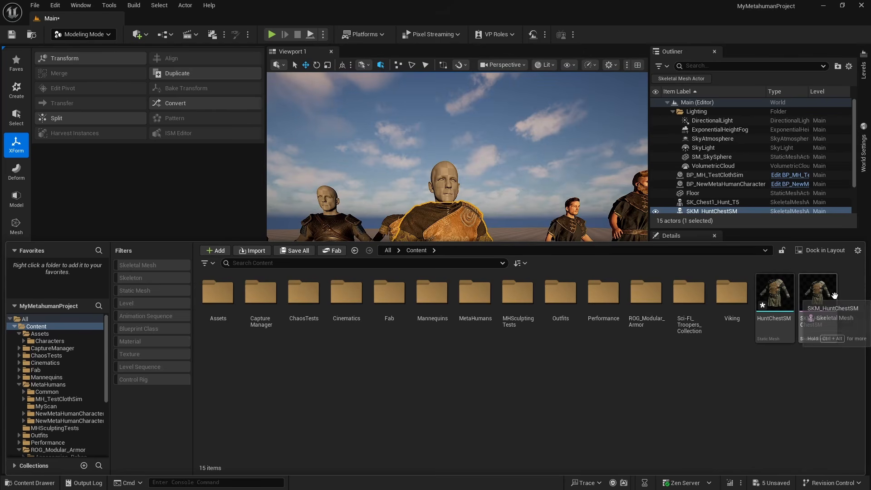
{"action": "right_click", "coordinate": [553, 388]}
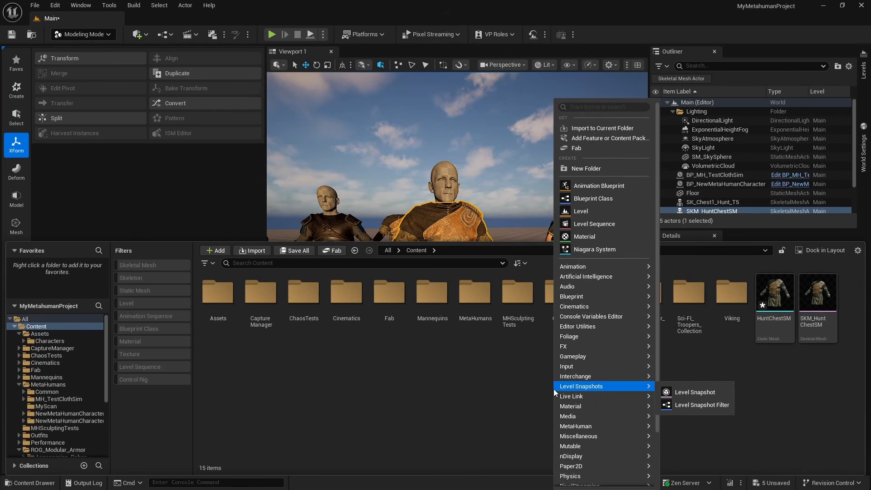
{"action": "type", "text": "CLOT"}
{"action": "key", "text": "BackSpace"}
{"action": "key", "text": "BackSpace"}
{"action": "key", "text": "BackSpace"}
{"action": "key", "text": "BackSpace"}
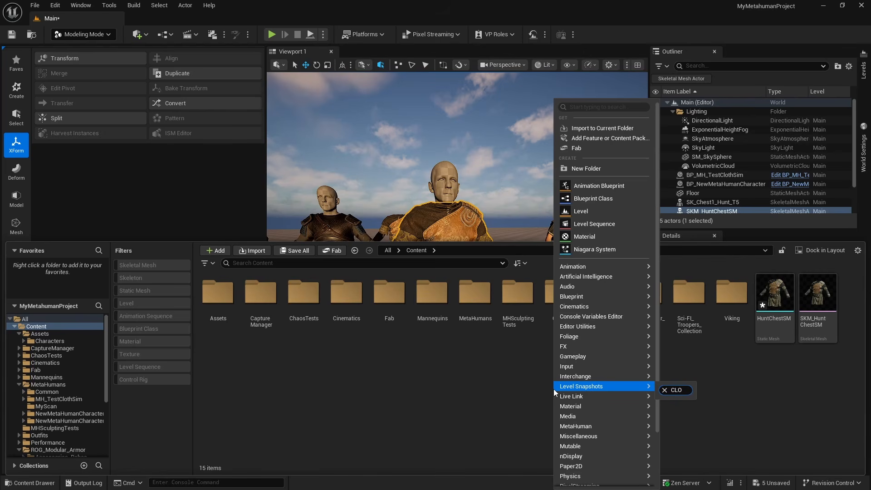
Create a Cloth Asset named CA_HuntChest in the Content folder with the dataflow DF_HuntChest
{"action": "right_click", "coordinate": [509, 384]}
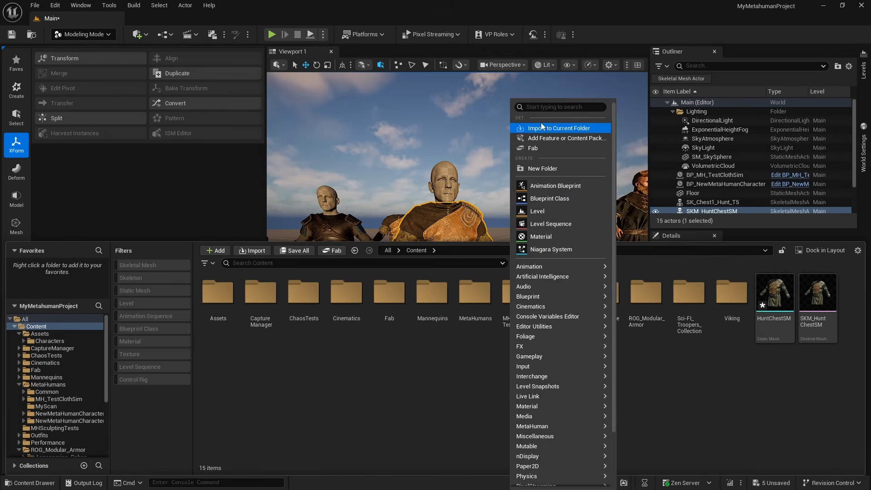
{"action": "left_click", "coordinate": [538, 106]}
{"action": "type", "text": "CLOTH"}
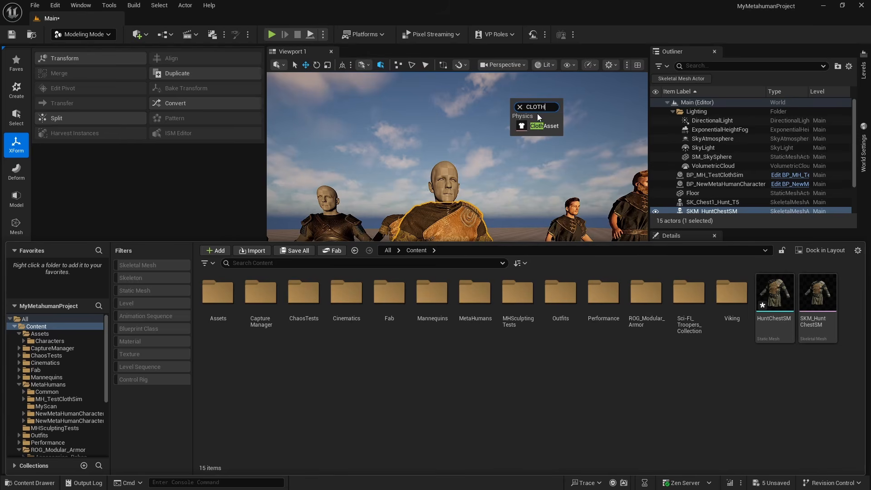
{"action": "left_click", "coordinate": [544, 125]}
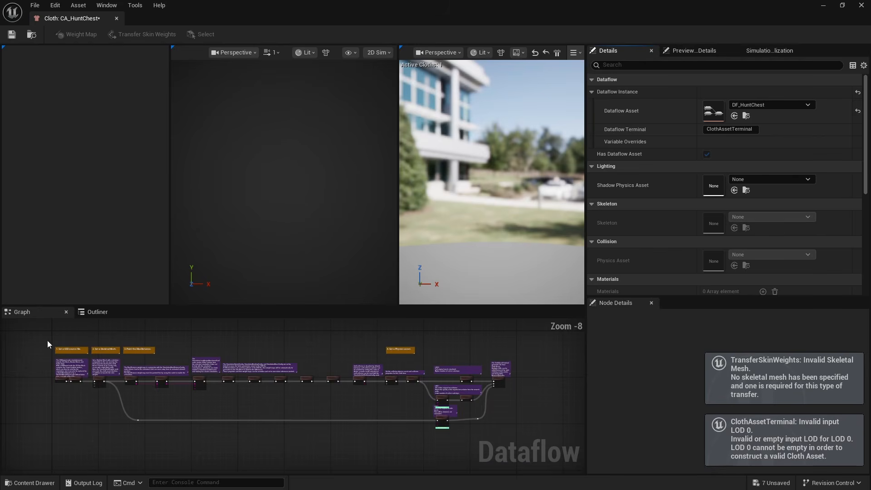
Delete all the template nodes and comments from the DF_HuntChest dataflow graph
{"action": "left_click_drag", "start_coordinate": [41, 338], "coordinate": [483, 442]}
{"action": "key", "text": "Delete"}
{"action": "left_click_drag", "start_coordinate": [534, 362], "coordinate": [455, 419]}
{"action": "key", "text": "Delete"}
{"action": "scroll", "coordinate": [453, 394], "scroll_direction": "up", "scroll_amount": 8}
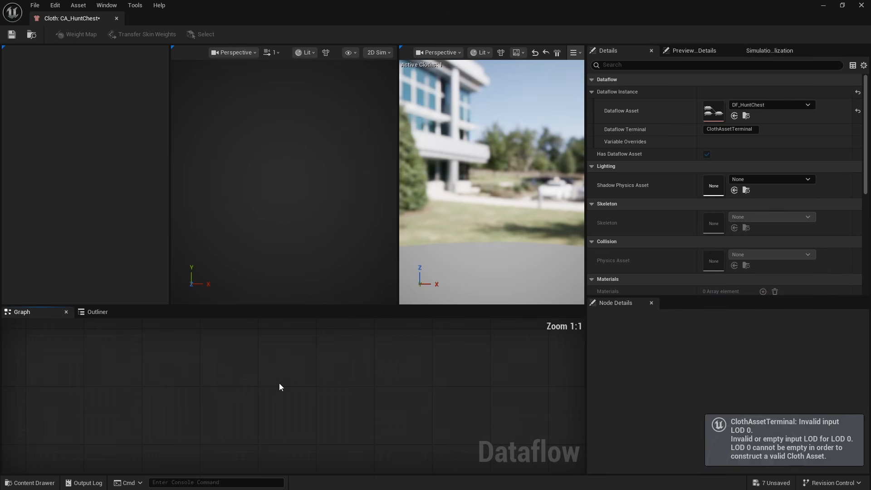
Add a SkeletalMeshImport node to the empty dataflow graph
{"action": "right_click", "coordinate": [232, 383]}
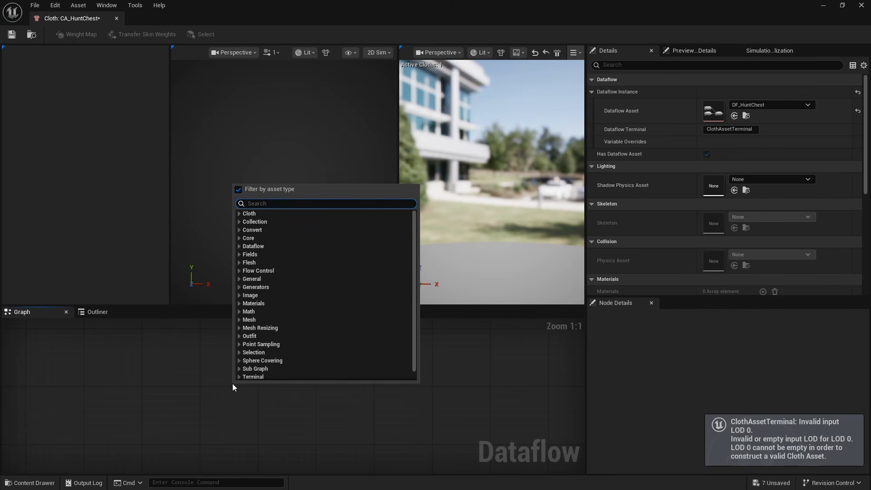
{"action": "type", "text": "skeletal"}
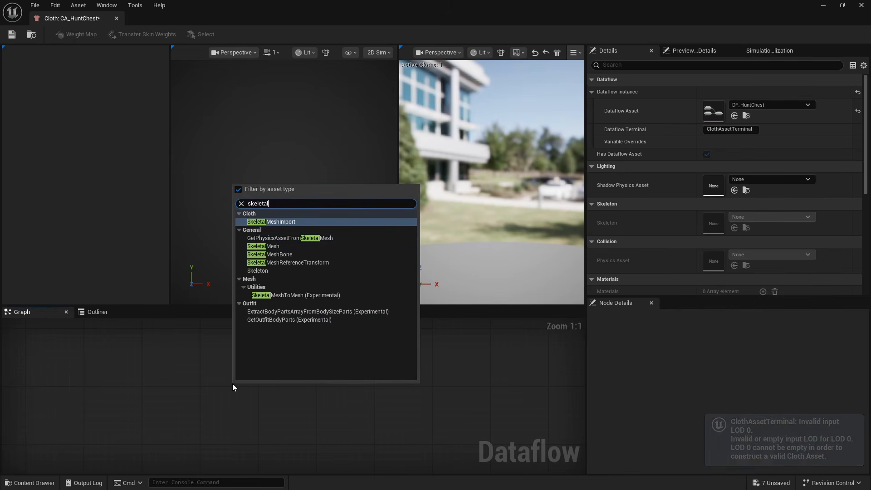
{"action": "key", "text": "Return"}
Add a ClothAssetTerminal node fed by the SkeletalMeshImport node's Collection output
{"action": "left_click_drag", "start_coordinate": [329, 404], "coordinate": [383, 389]}
{"action": "type", "text": "chaos"}
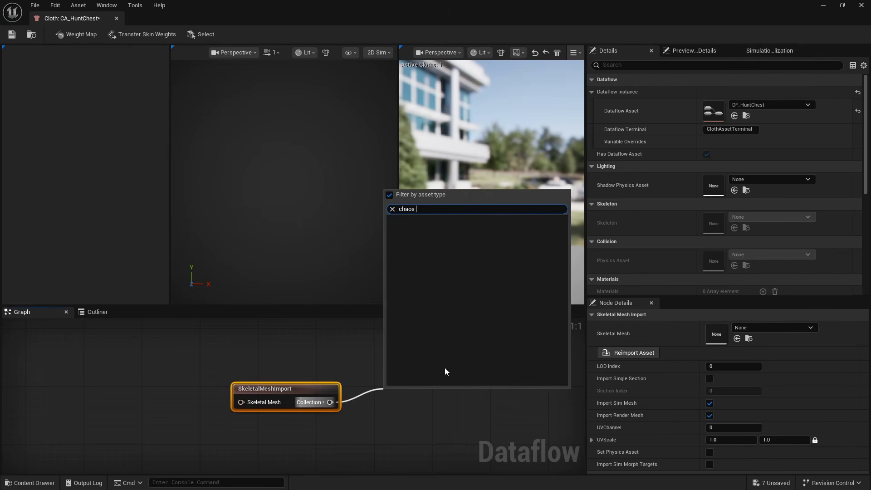
{"action": "type", "text": " term"}
{"action": "key", "text": "BackSpace"}
{"action": "key", "text": "BackSpace"}
{"action": "key", "text": "BackSpace"}
{"action": "key", "text": "BackSpace"}
{"action": "key", "text": "BackSpace"}
{"action": "key", "text": "BackSpace"}
{"action": "key", "text": "BackSpace"}
{"action": "key", "text": "BackSpace"}
{"action": "key", "text": "BackSpace"}
{"action": "key", "text": "BackSpace"}
{"action": "type", "text": "cloth term"}
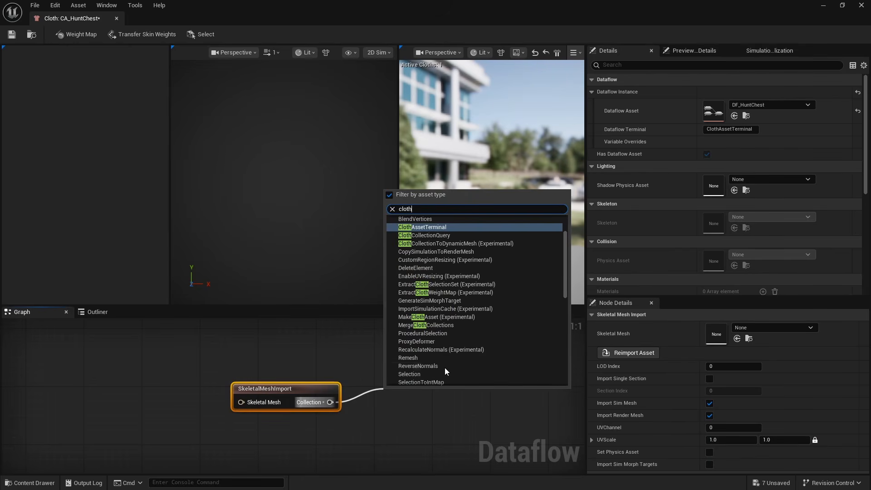
{"action": "key", "text": "Return"}
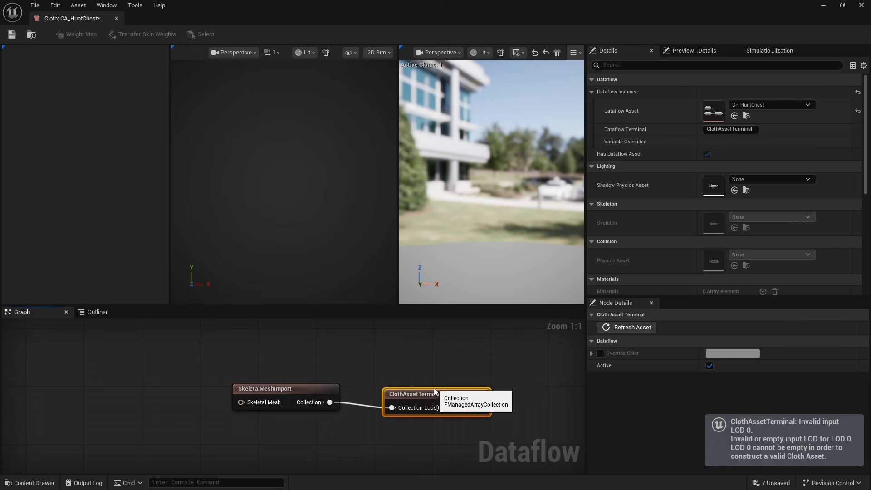
Assign the SKM_HuntChestSM skeletal mesh to the SkeletalMeshImport node
{"action": "left_click", "coordinate": [307, 390]}
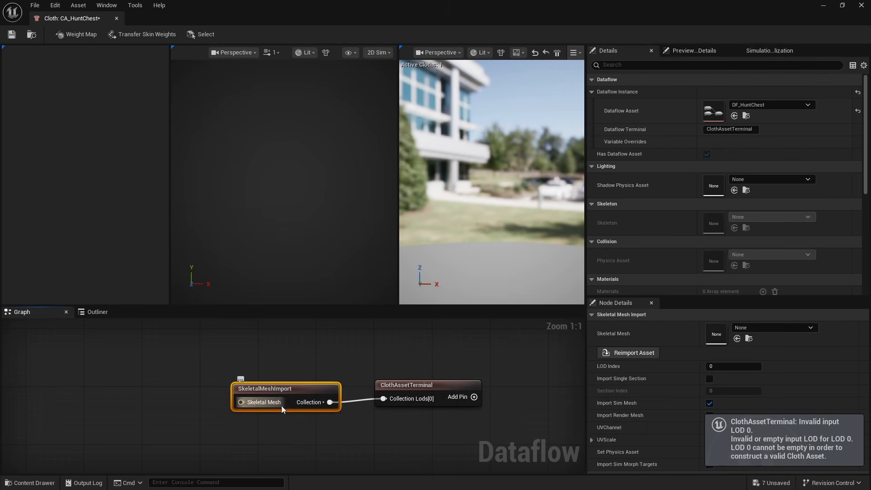
{"action": "left_click", "coordinate": [781, 331]}
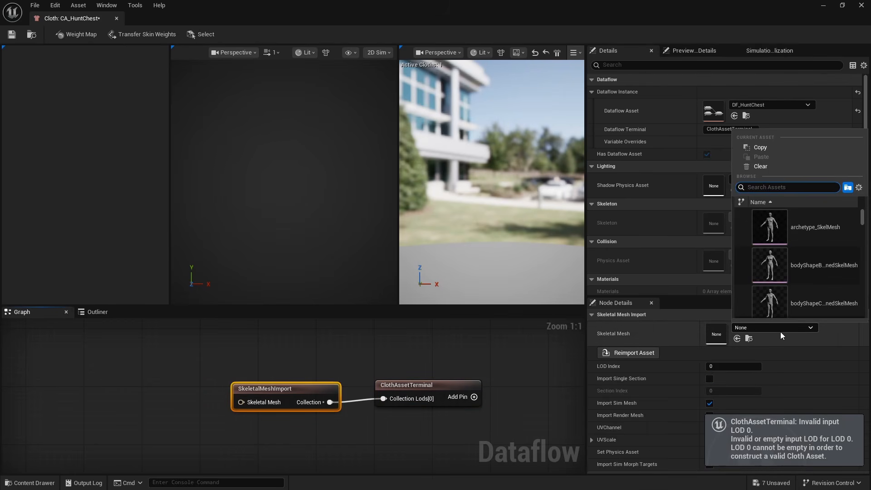
{"action": "type", "text": "c"}
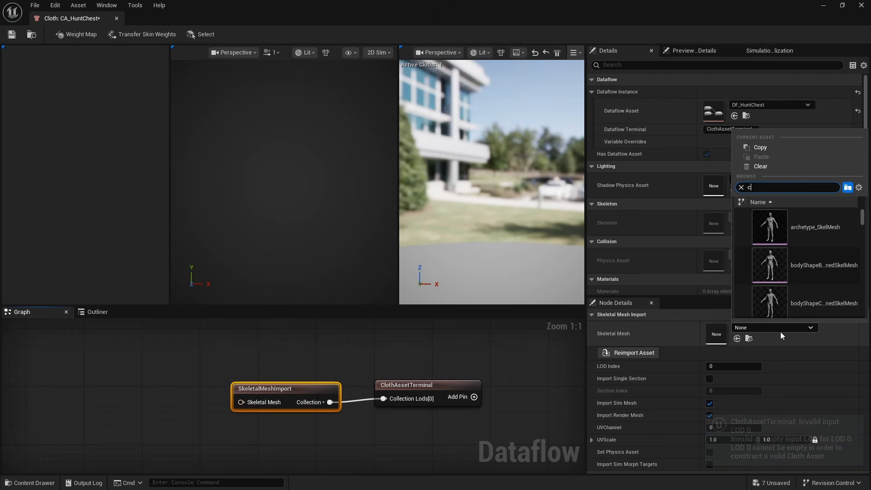
{"action": "type", "text": "hest"}
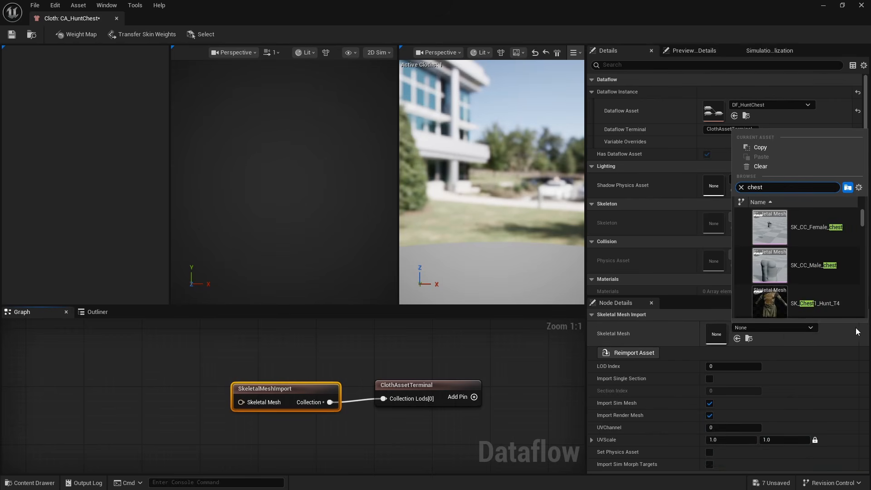
{"action": "left_click", "coordinate": [502, 351]}
{"action": "key", "text": "ctrl+space"}
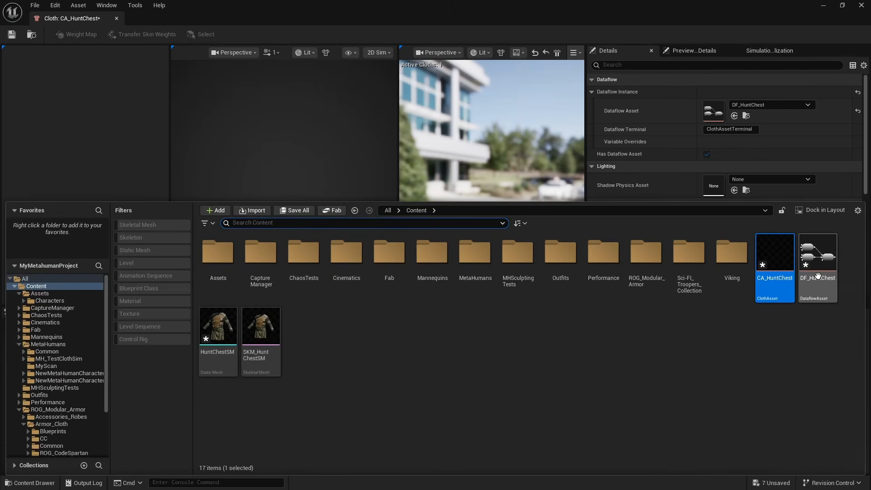
{"action": "left_click_drag", "start_coordinate": [262, 329], "coordinate": [272, 398]}
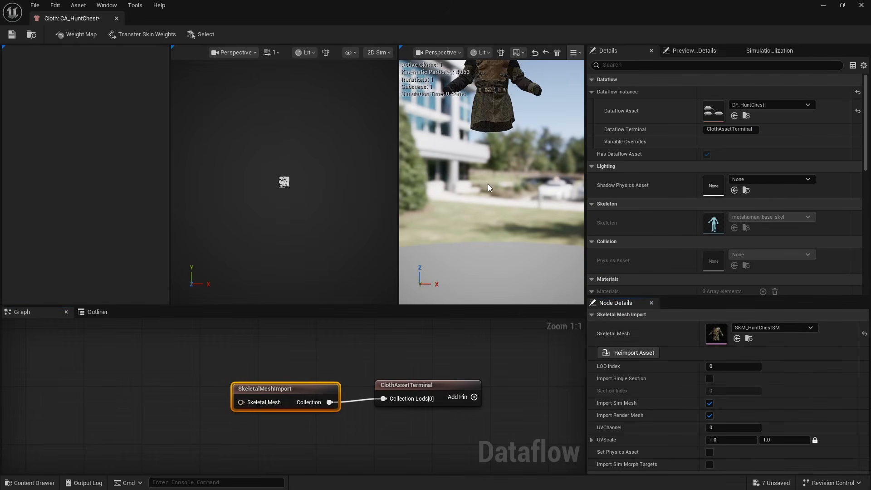
Inspect the imported chest armor in the preview, then save the CA_HuntChest cloth asset
{"action": "left_click", "coordinate": [518, 134]}
{"action": "left_click_drag", "start_coordinate": [517, 134], "coordinate": [538, 194]}
{"action": "left_click", "coordinate": [358, 379]}
{"action": "left_click_drag", "start_coordinate": [282, 359], "coordinate": [414, 429]}
{"action": "left_click", "coordinate": [416, 430]}
{"action": "left_click", "coordinate": [7, 40]}
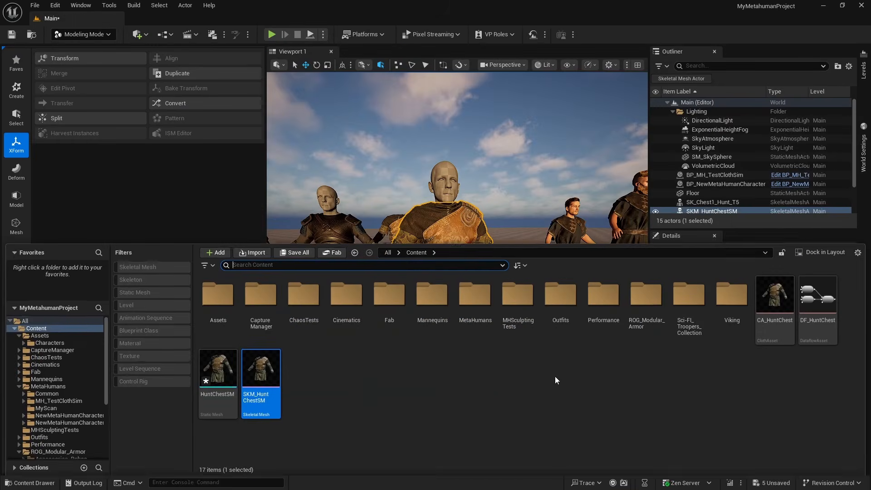
Create an Outfit Asset named OA_ChesthUNT in the Content folder using the Resizable Outfit template
{"action": "key", "text": "ctrl+space"}
{"action": "right_click", "coordinate": [396, 411]}
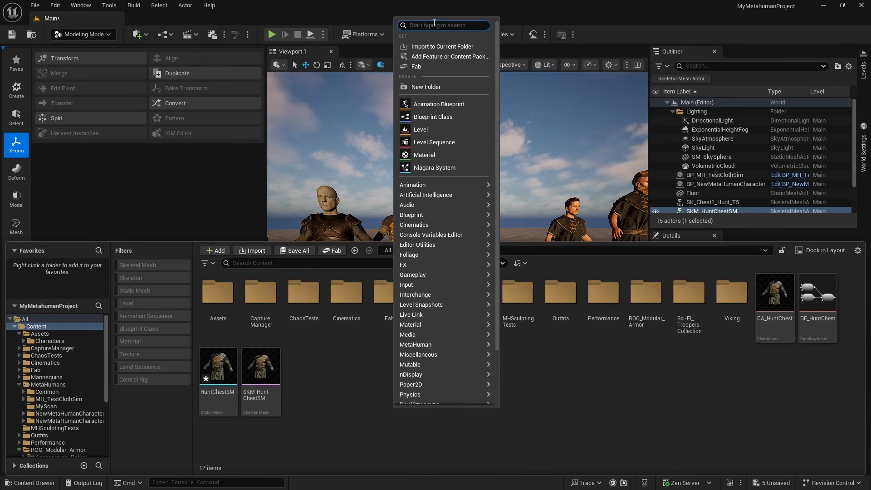
{"action": "type", "text": "outfit"}
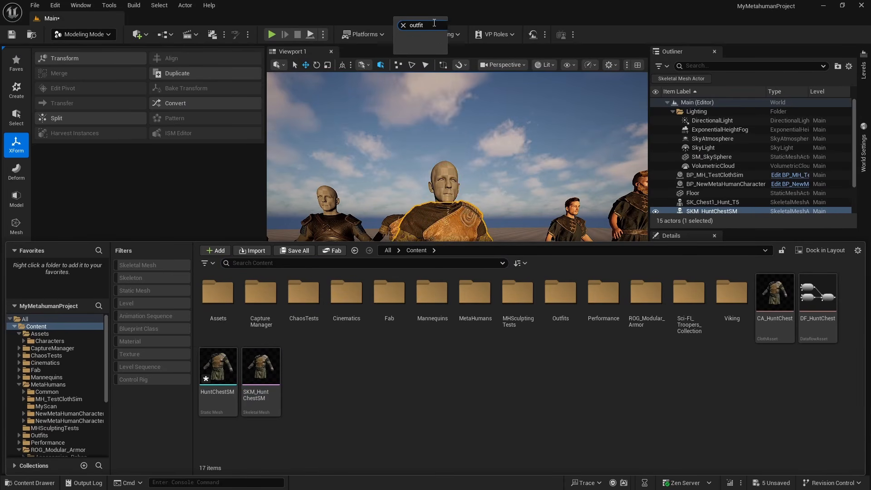
{"action": "left_click", "coordinate": [428, 44]}
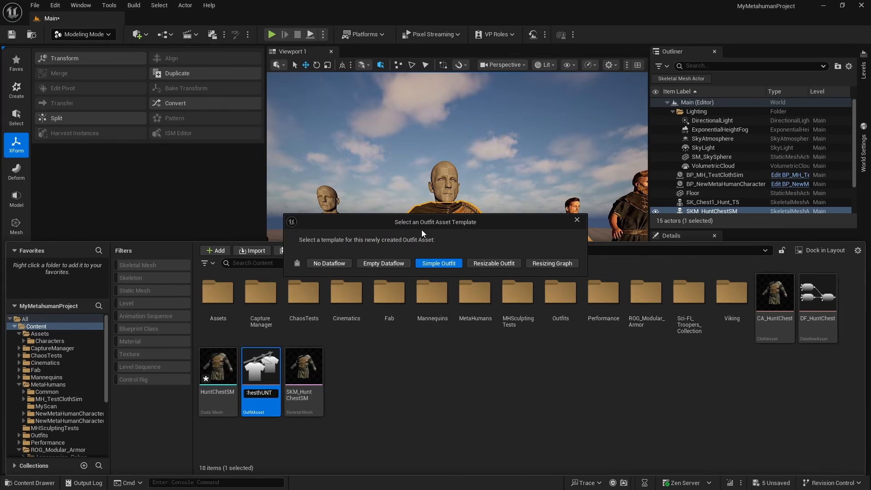
{"action": "left_click_drag", "start_coordinate": [420, 224], "coordinate": [424, 191]}
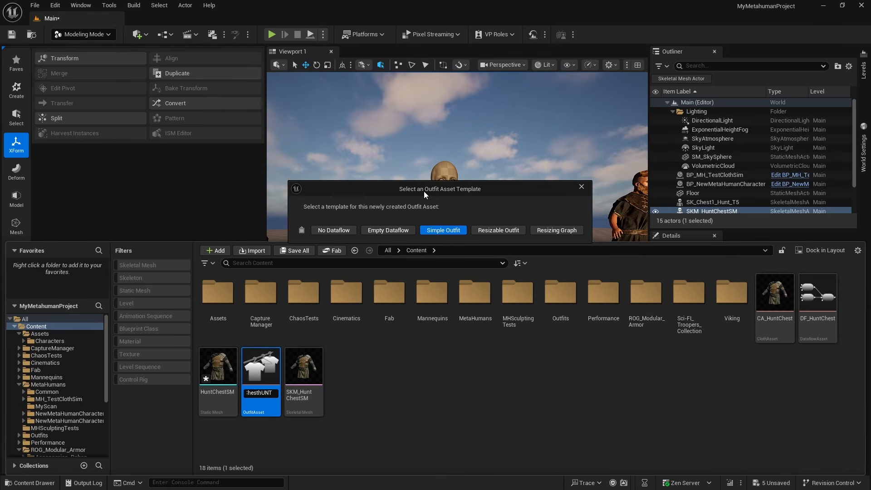
{"action": "left_click", "coordinate": [495, 232]}
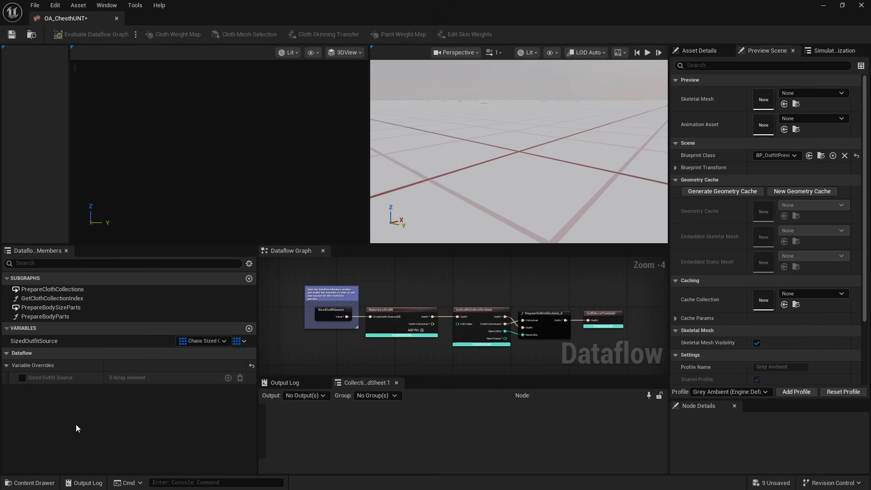
Enable the Sized Outfit Source variable override, add one array element and expand it with its Source Body Parts
{"action": "left_click", "coordinate": [21, 377]}
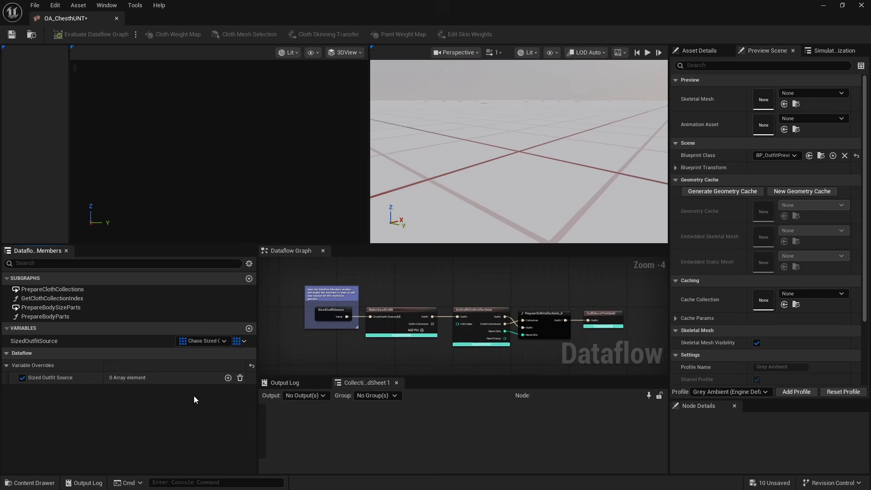
{"action": "left_click", "coordinate": [229, 378]}
{"action": "left_click", "coordinate": [21, 390]}
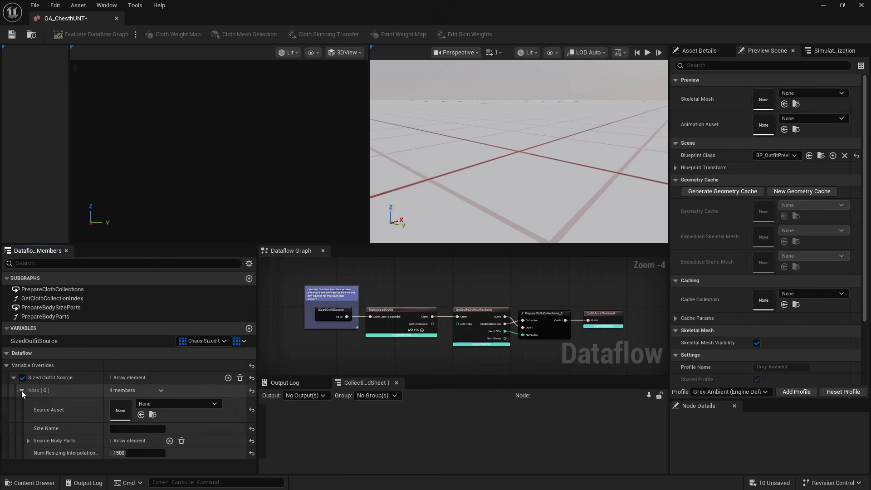
{"action": "left_click", "coordinate": [28, 440]}
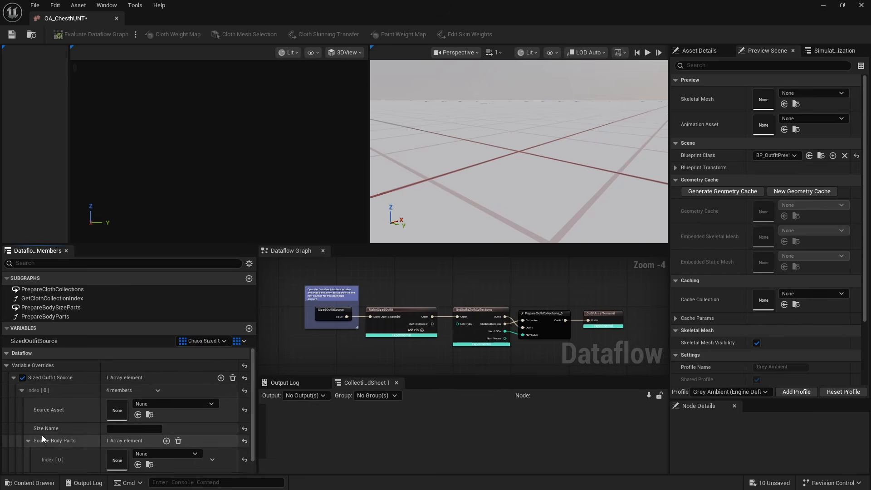
Set the Source Asset of the first Sized Outfit Source element to CA_HuntChest
{"action": "left_click", "coordinate": [161, 396]}
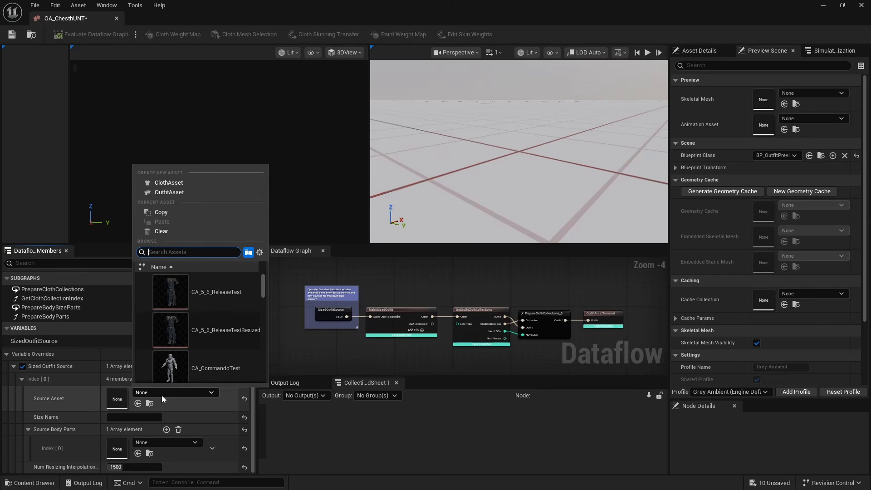
{"action": "type", "text": "CA"}
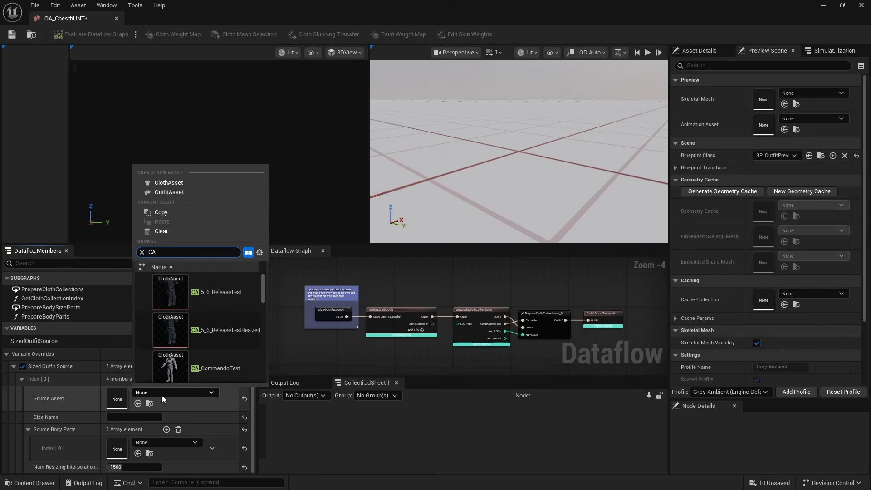
{"action": "type", "text": "_HU"}
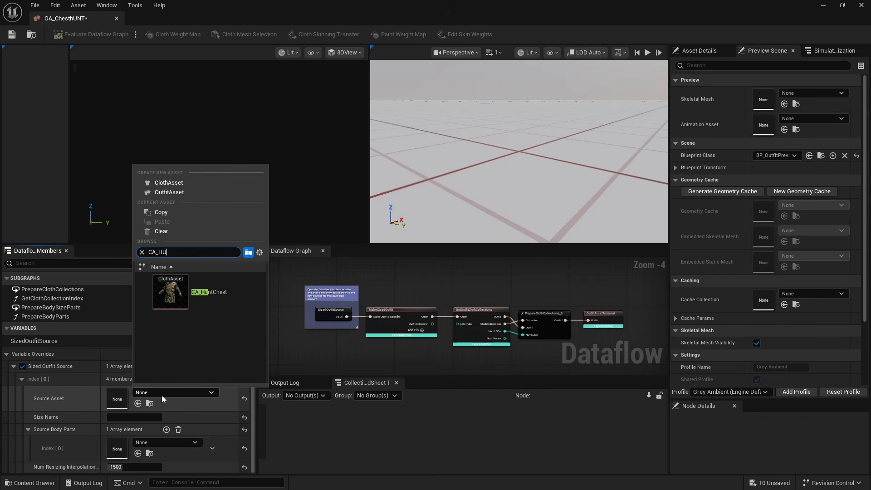
{"action": "left_click", "coordinate": [199, 291]}
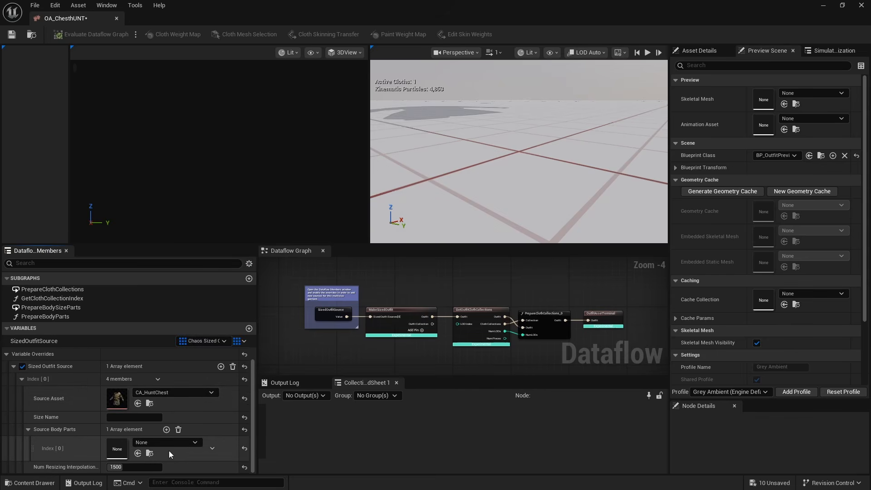
Set the first source body part to the Test5_6Release_CombinedSkel_Test5_6Release_CombinedSkel skeletal mesh and save the outfit asset
{"action": "left_click", "coordinate": [138, 443]}
{"action": "type", "text": "TARGET"}
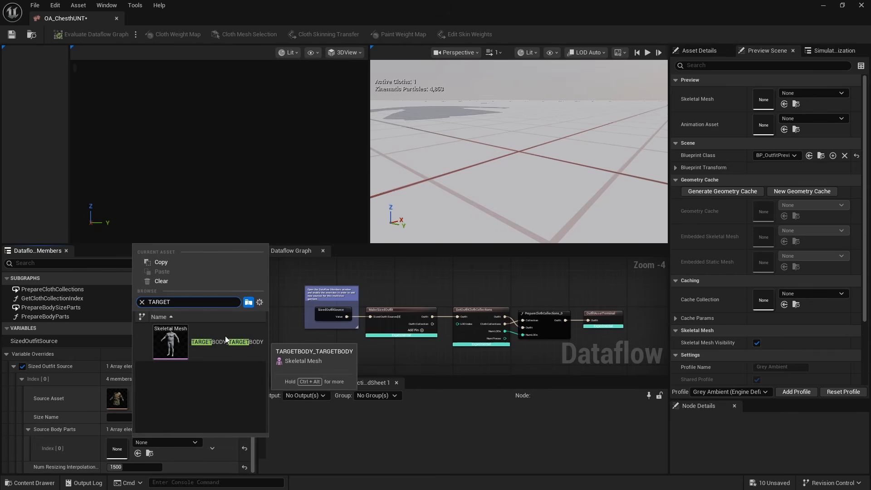
{"action": "double_click", "coordinate": [184, 301]}
{"action": "type", "text": "TEST"}
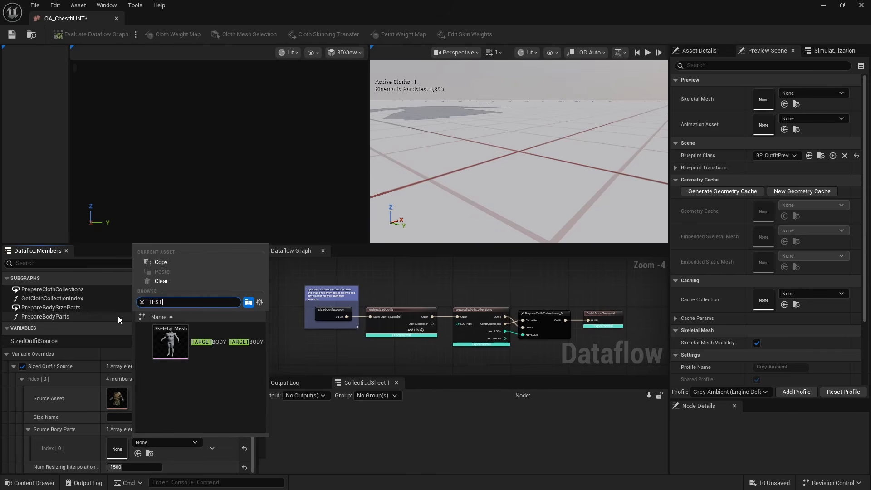
{"action": "left_click_drag", "start_coordinate": [263, 343], "coordinate": [265, 412]}
{"action": "left_click", "coordinate": [240, 363]}
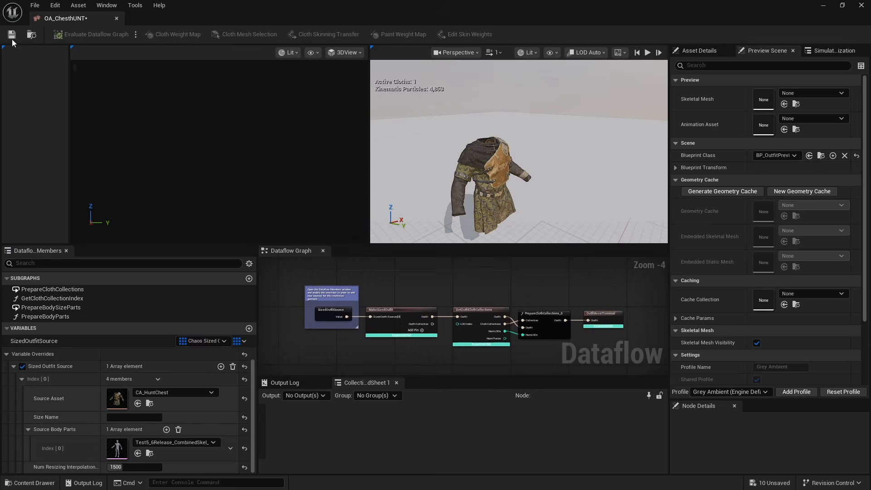
{"action": "left_click", "coordinate": [12, 37]}
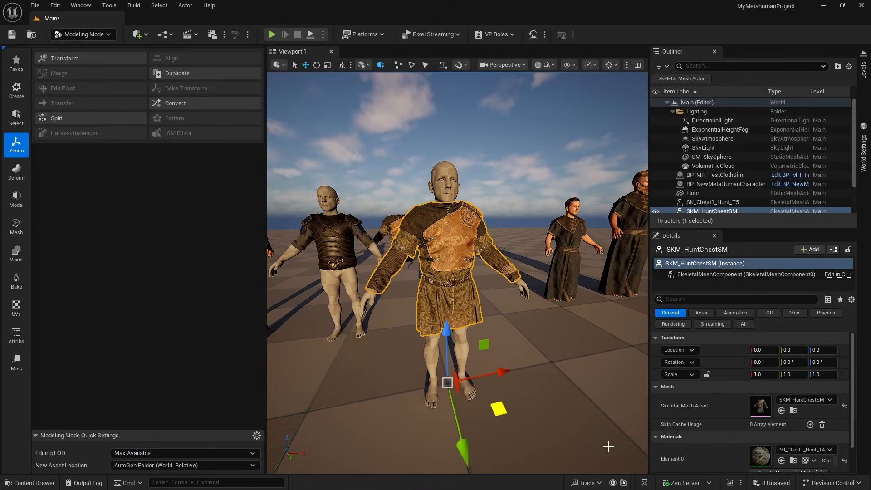
Create a MetaHuman Wardrobe Item named ChestHuntWardrobe in the Content folder
{"action": "key", "text": "ctrl+space"}
{"action": "right_click", "coordinate": [446, 395]}
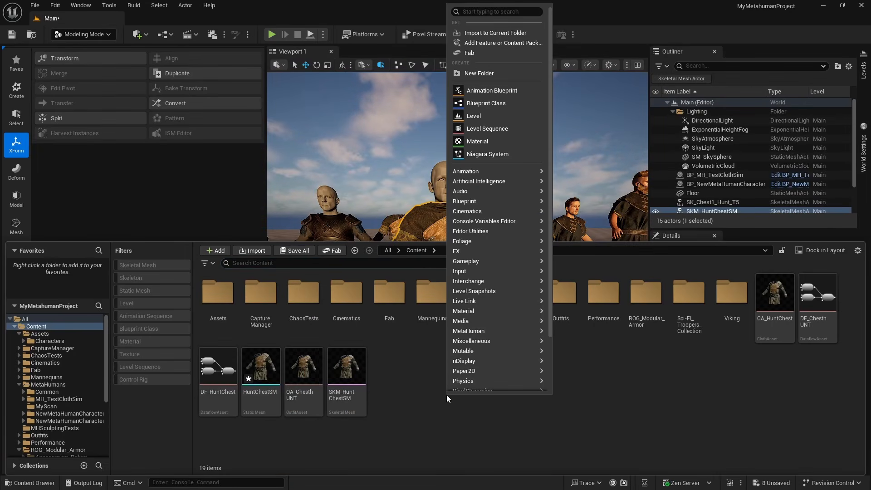
{"action": "type", "text": "WARD"}
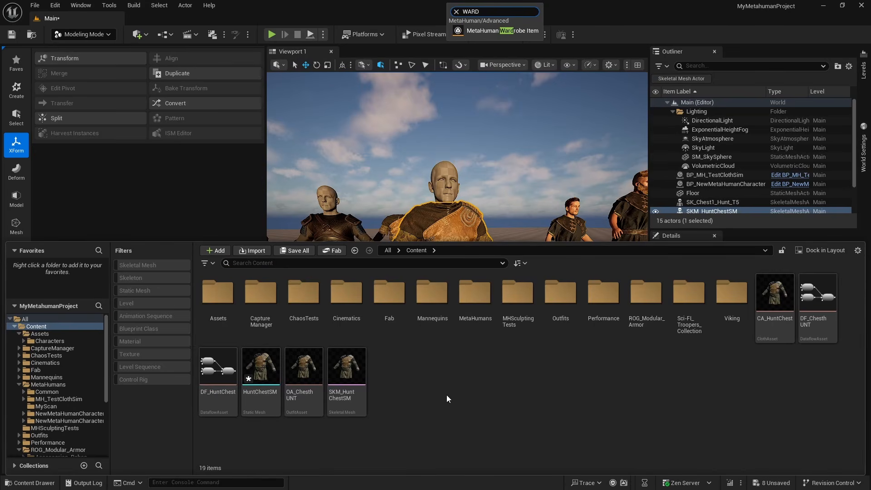
{"action": "left_click", "coordinate": [513, 31]}
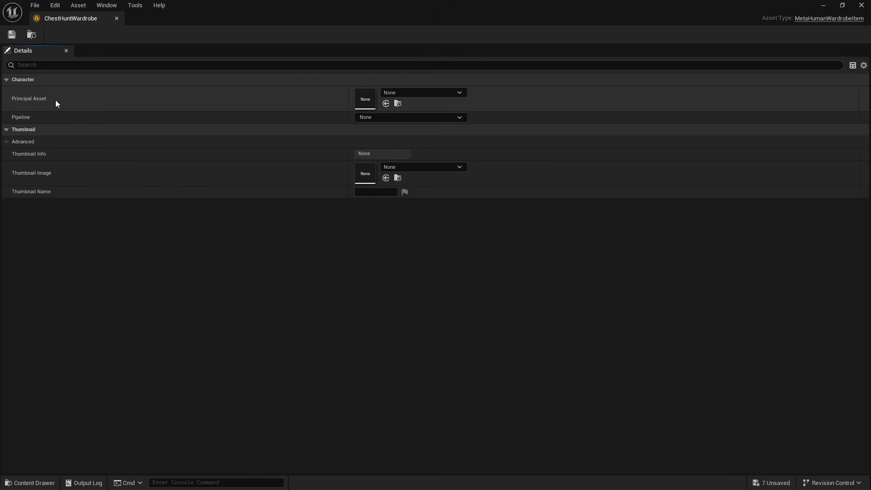
Set the wardrobe item's Principal Asset to the OA_ChesthUNT outfit asset
{"action": "left_click", "coordinate": [449, 93]}
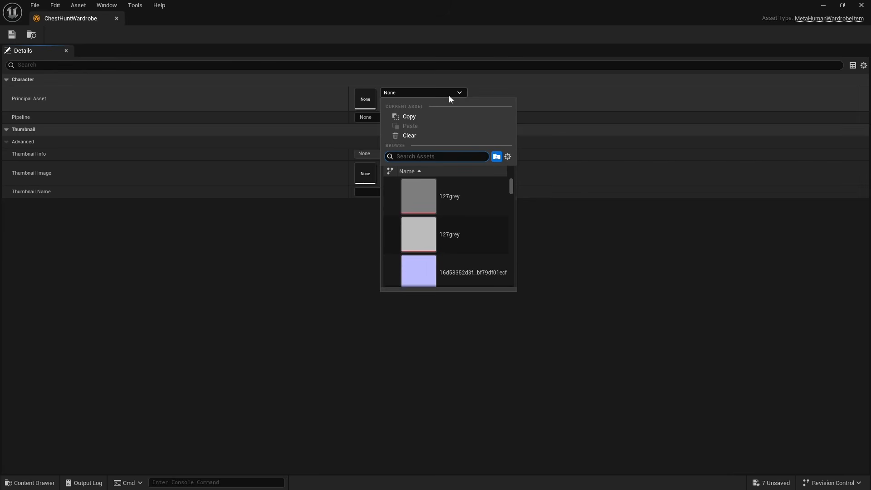
{"action": "type", "text": "hunt"}
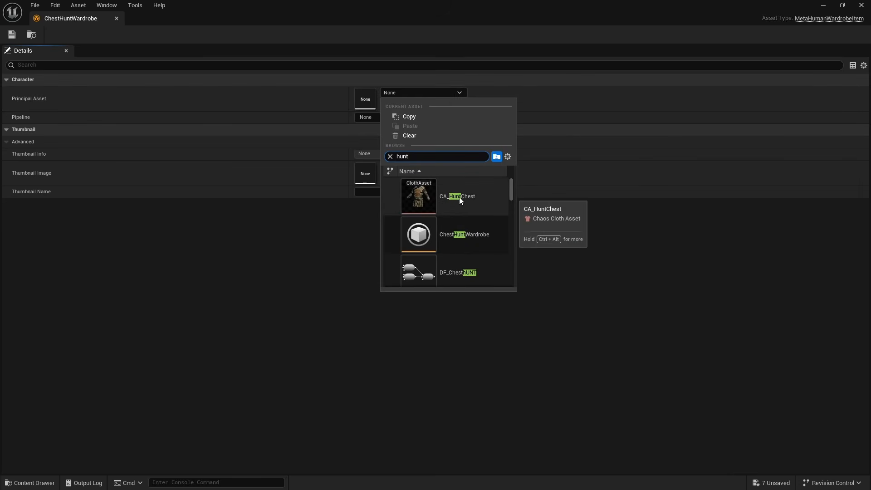
{"action": "scroll", "coordinate": [473, 200], "scroll_direction": "down", "scroll_amount": 3}
{"action": "scroll", "coordinate": [472, 198], "scroll_direction": "down", "scroll_amount": 2}
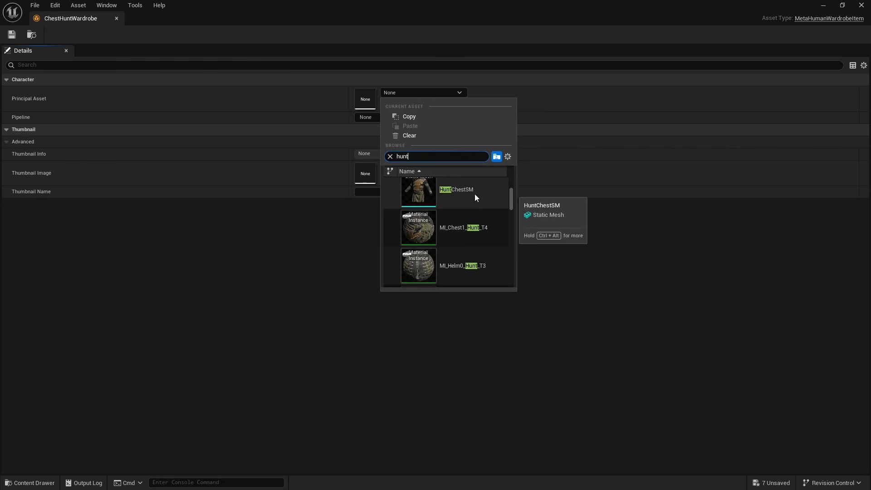
{"action": "scroll", "coordinate": [480, 186], "scroll_direction": "up", "scroll_amount": 5}
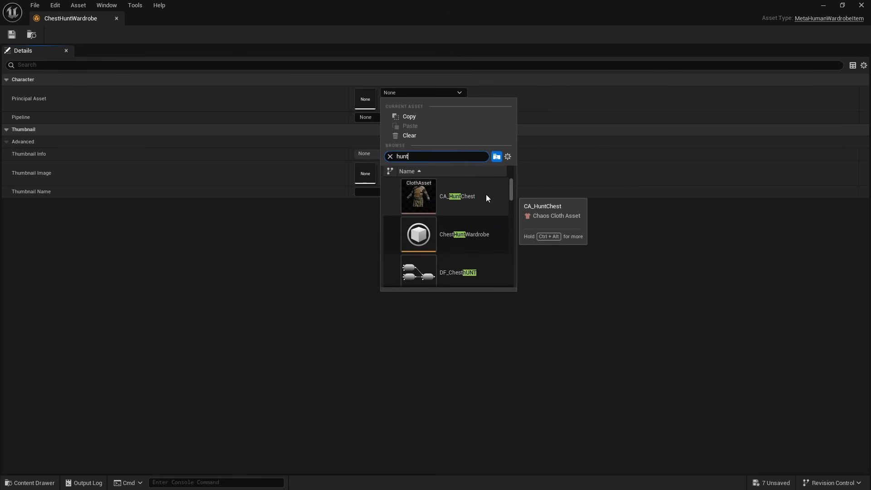
{"action": "key", "text": "ctrl+a"}
{"action": "type", "text": "oa"}
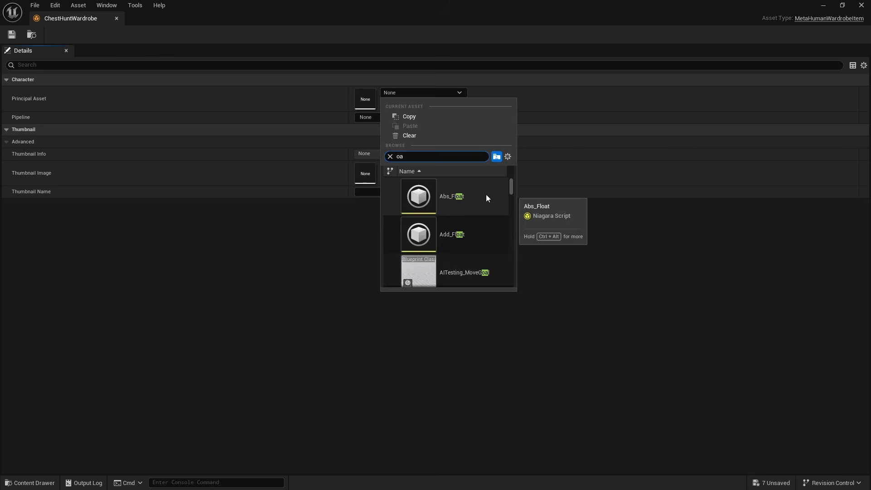
{"action": "type", "text": "_"}
{"action": "left_click", "coordinate": [486, 195]}
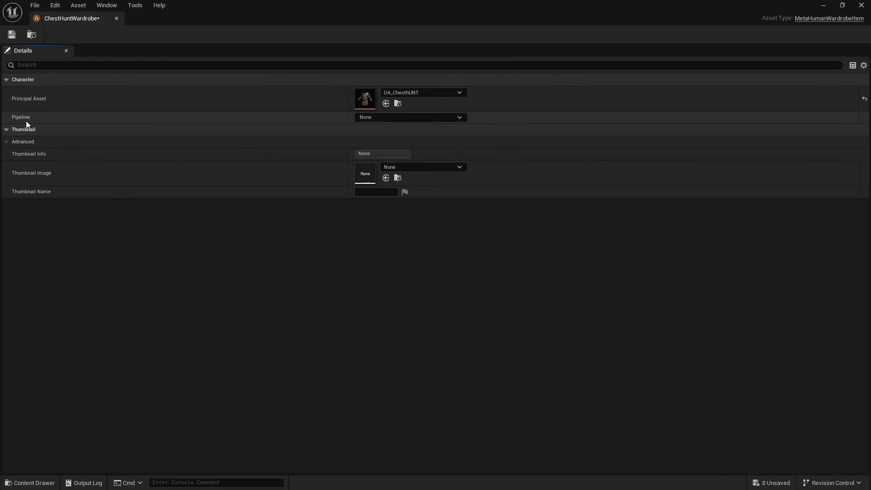
Set the wardrobe item's Pipeline to MetaHuman Outfit Pipeline and its Editor Pipeline to MetaHuman Outfit Editor Pipeline
{"action": "left_click", "coordinate": [379, 118]}
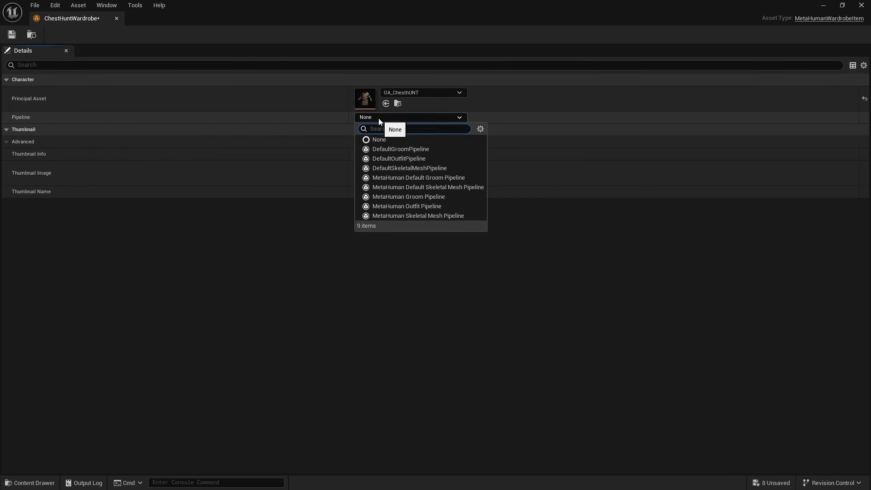
{"action": "left_click", "coordinate": [438, 206]}
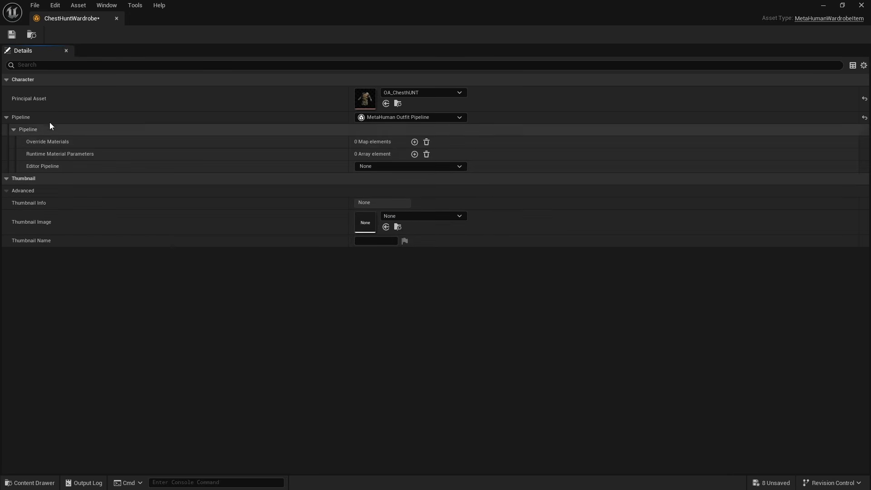
{"action": "left_click", "coordinate": [372, 167]}
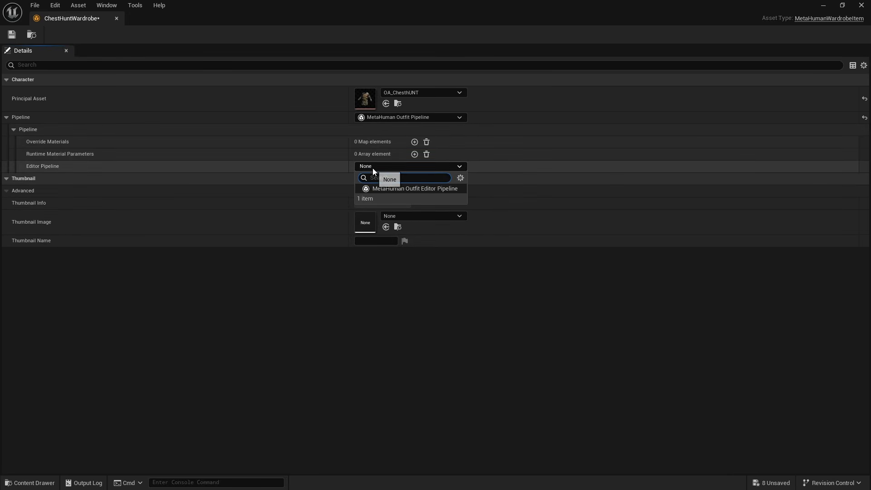
{"action": "left_click", "coordinate": [401, 188]}
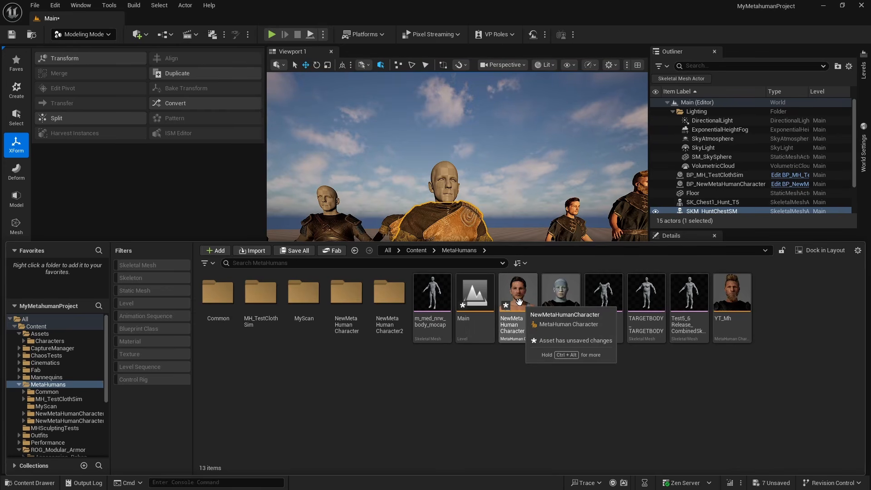
Open the NewMetaHumanCharacter asset and add ChestHuntWardrobe from the Content folder to its Outfit Clothing assets
{"action": "double_click", "coordinate": [519, 302]}
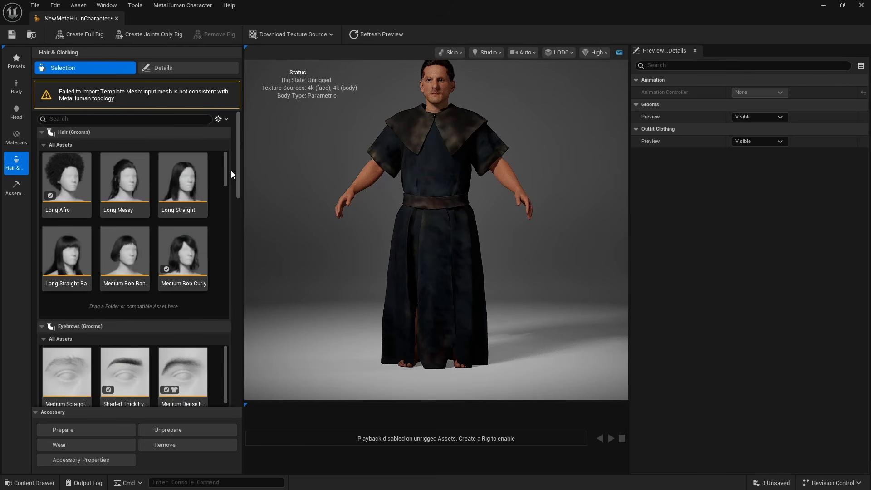
{"action": "left_click_drag", "start_coordinate": [237, 168], "coordinate": [229, 387]}
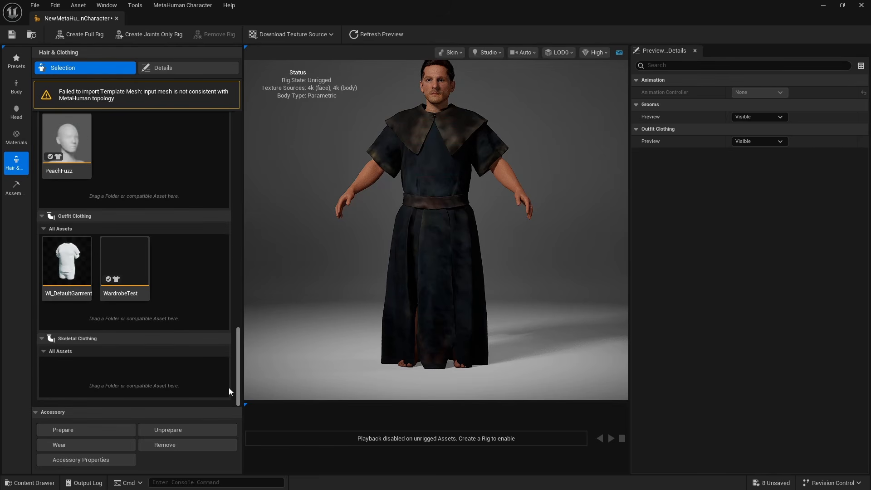
{"action": "key", "text": "ctrl+space"}
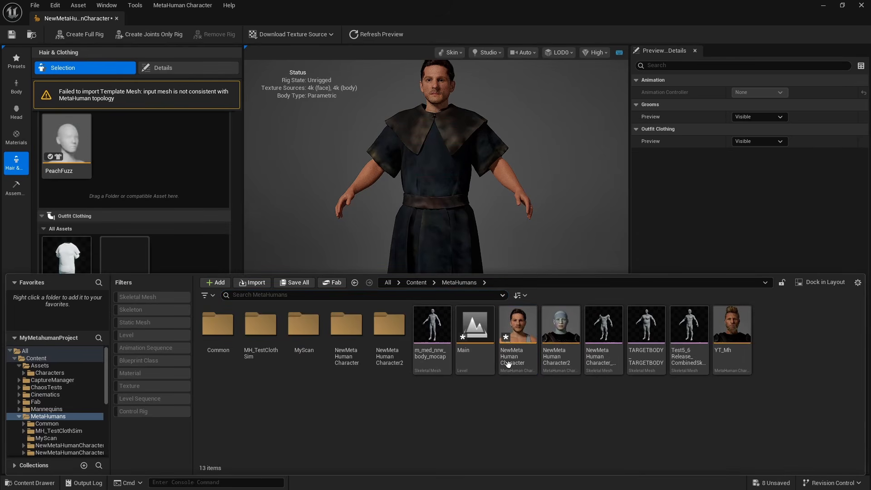
{"action": "left_click", "coordinate": [415, 283]}
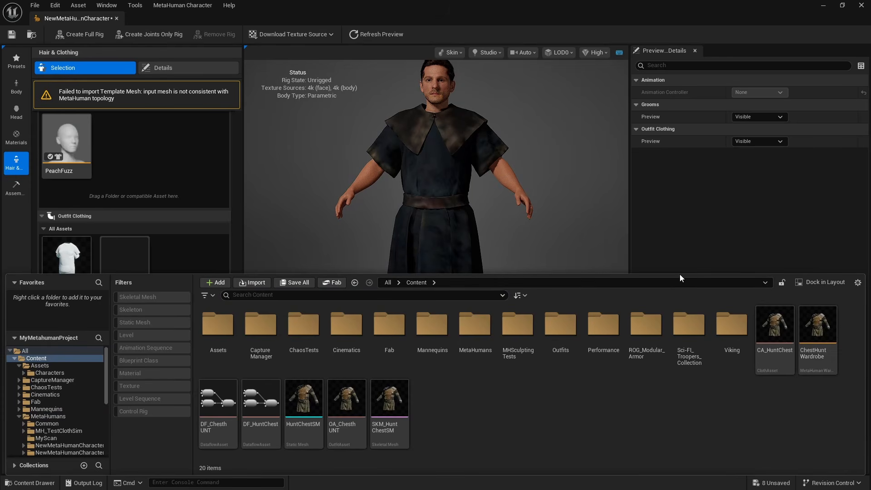
{"action": "left_click_drag", "start_coordinate": [679, 275], "coordinate": [687, 324]}
{"action": "left_click_drag", "start_coordinate": [817, 374], "coordinate": [169, 277]}
{"action": "left_click_drag", "start_coordinate": [210, 323], "coordinate": [211, 323]}
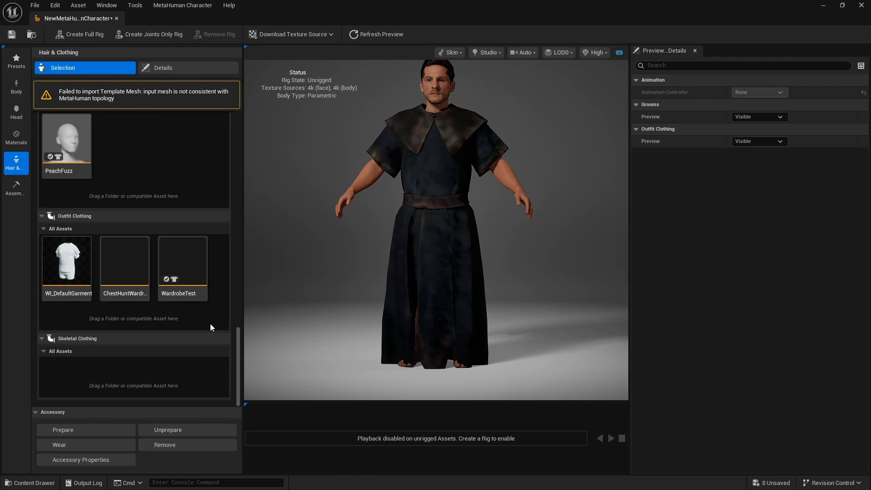
Take the WardrobeTest outfit off the MetaHuman and put on ChestHuntWardrobe instead
{"action": "left_click", "coordinate": [184, 263]}
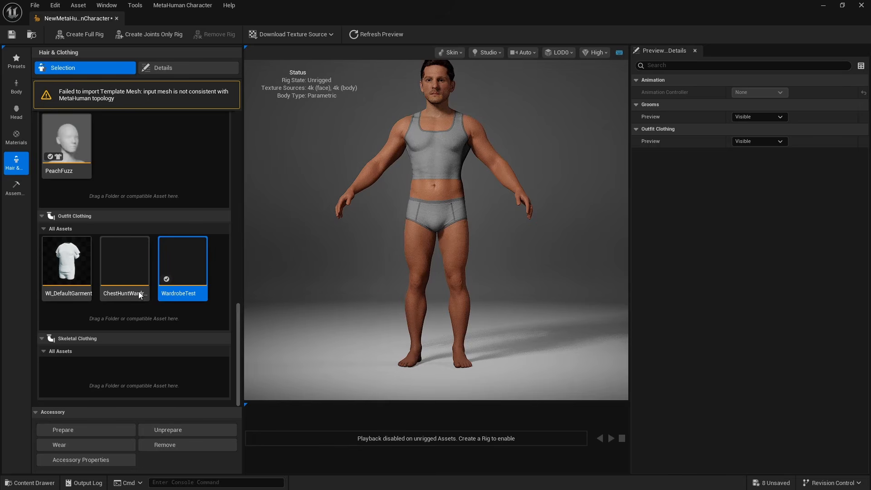
{"action": "left_click", "coordinate": [128, 268]}
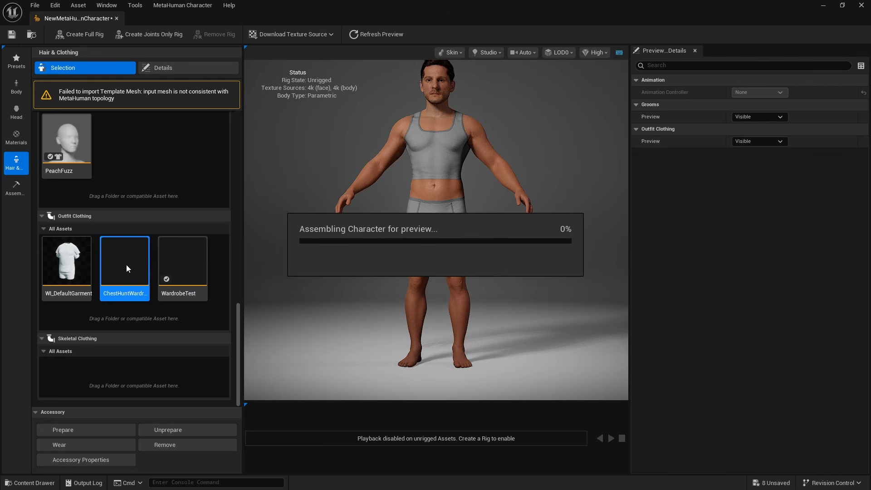
{"action": "left_click_drag", "start_coordinate": [464, 242], "coordinate": [249, 257]}
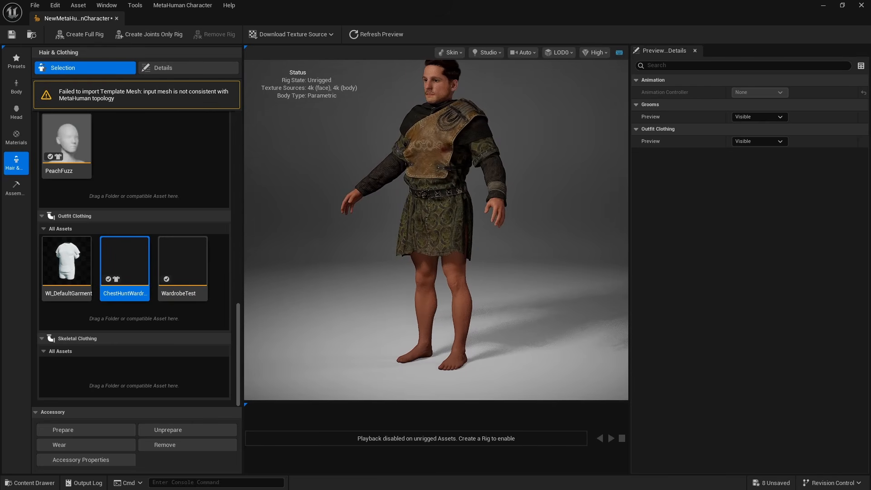
Reduce the parametric body's global Height to 139.85 to test how the outfit resizes on a short character
{"action": "left_click", "coordinate": [16, 86]}
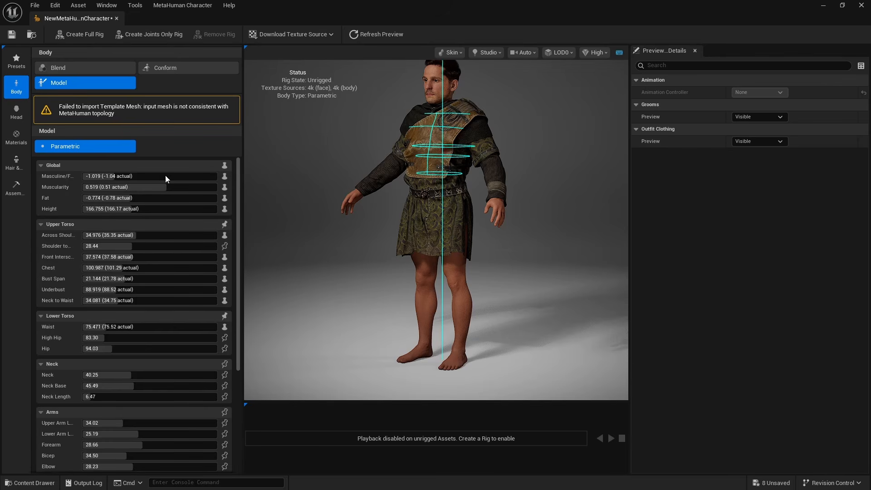
{"action": "left_click_drag", "start_coordinate": [114, 212], "coordinate": [90, 212]}
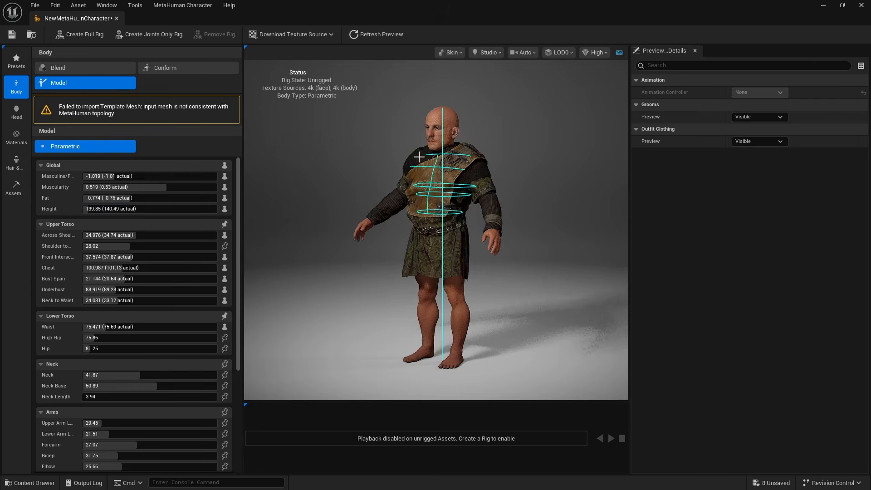
{"action": "mouse_move", "coordinate": [418, 157]}
{"action": "left_mouse_down"}
{"action": "mouse_move", "coordinate": [712, 158]}
{"action": "mouse_move", "coordinate": [422, 158]}
{"action": "left_mouse_up"}
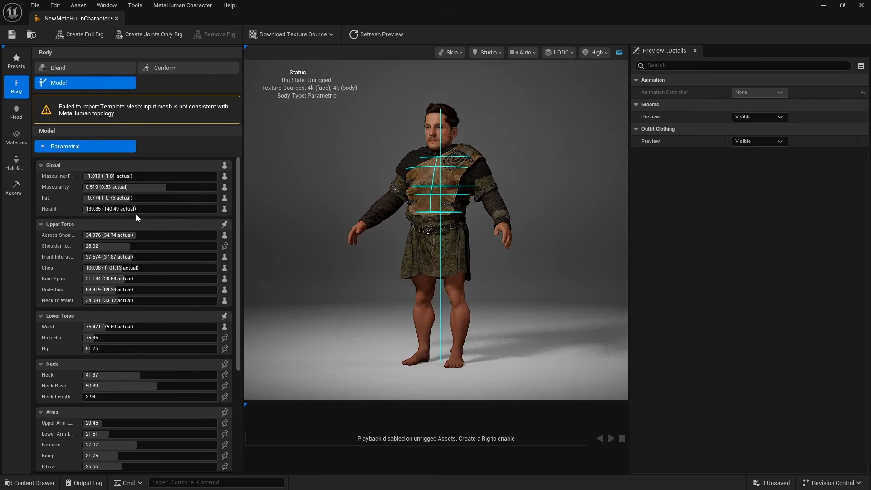
Increase the parametric body's global Height to 191.395 and check the outfit's fit on the tall character
{"action": "left_click_drag", "start_coordinate": [135, 209], "coordinate": [171, 209]}
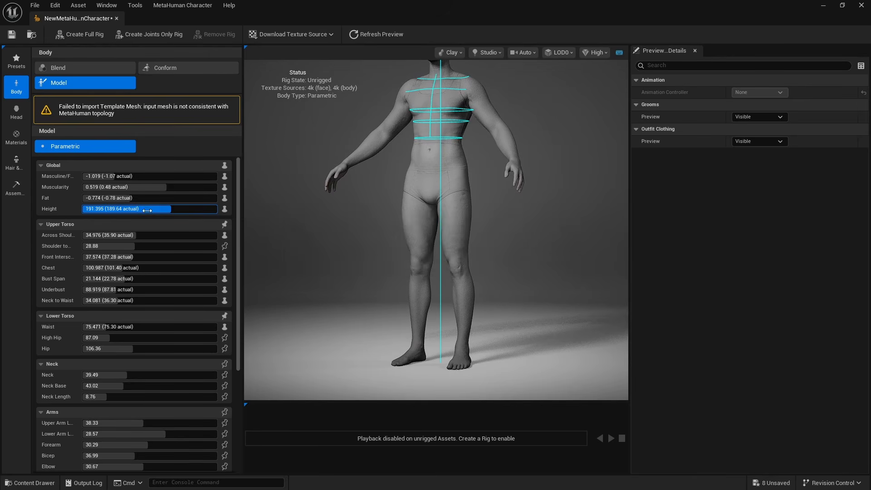
{"action": "middle_click_drag", "start_coordinate": [469, 217], "coordinate": [468, 247]}
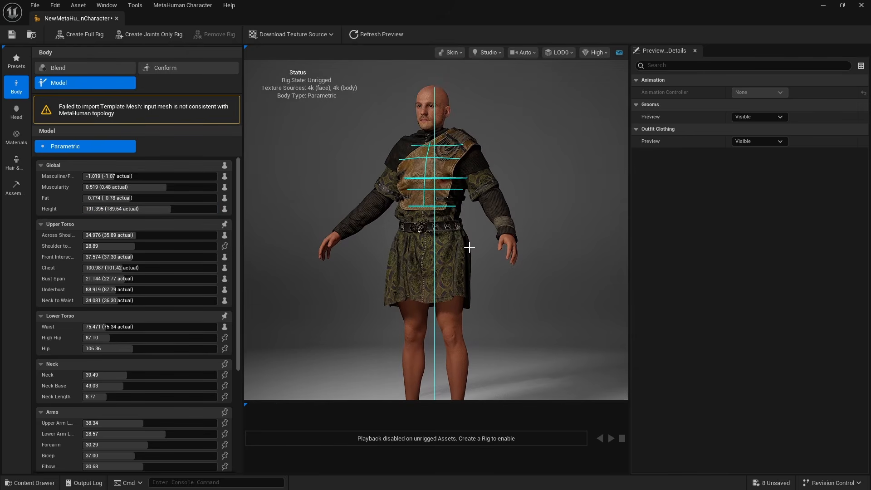
{"action": "left_click_drag", "start_coordinate": [468, 247], "coordinate": [444, 247]}
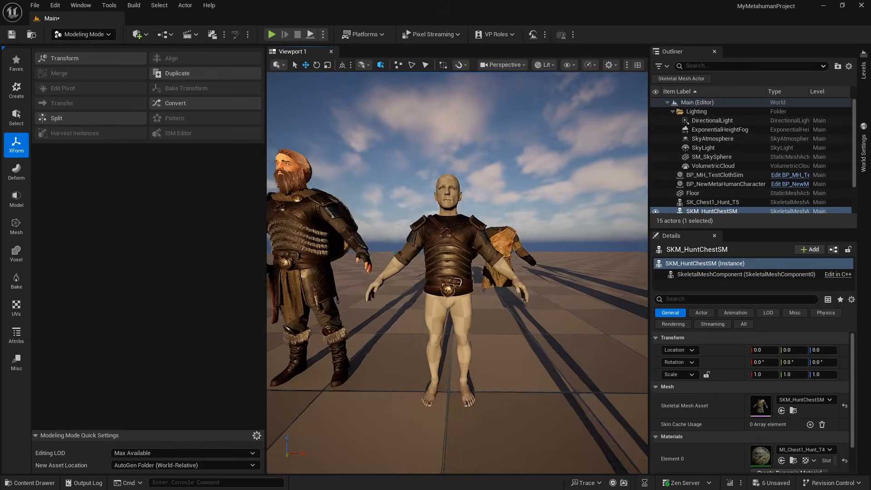
Select SK_Viking in the Main level and compare its full outfit with the separate chest armor pieces on the neighbouring bodies
{"action": "left_click", "coordinate": [359, 253]}
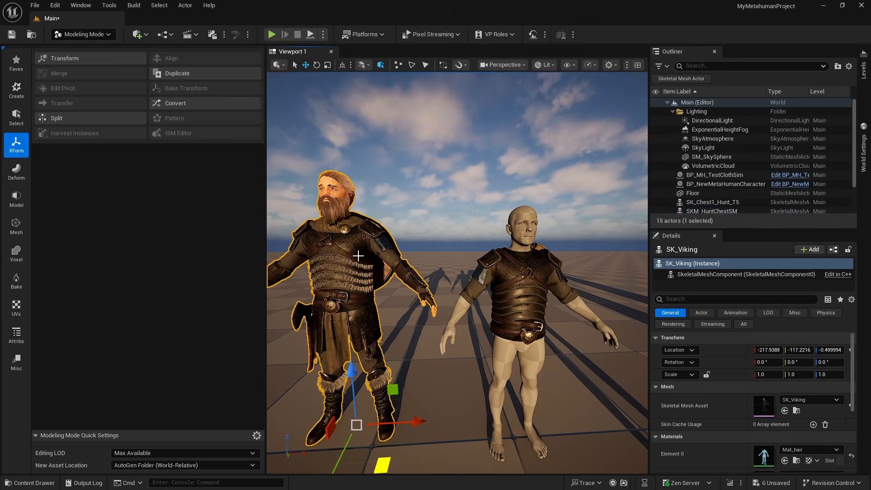
{"action": "key", "text": "d"}
{"action": "right_click_drag", "start_coordinate": [436, 277], "coordinate": [467, 274]}
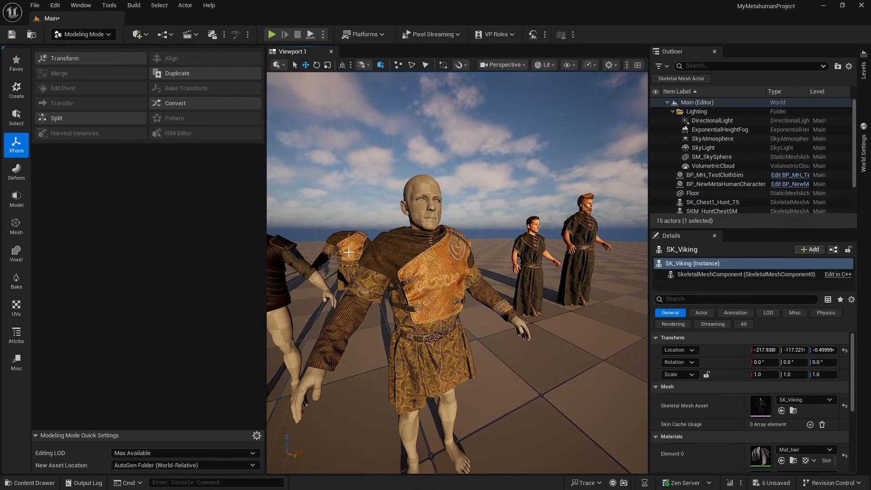
{"action": "key", "text": "s"}
{"action": "right_click_drag", "start_coordinate": [349, 253], "coordinate": [446, 210]}
{"action": "key", "text": "a"}
{"action": "key", "text": "w"}
{"action": "key", "text": "s"}
{"action": "key", "text": "a"}
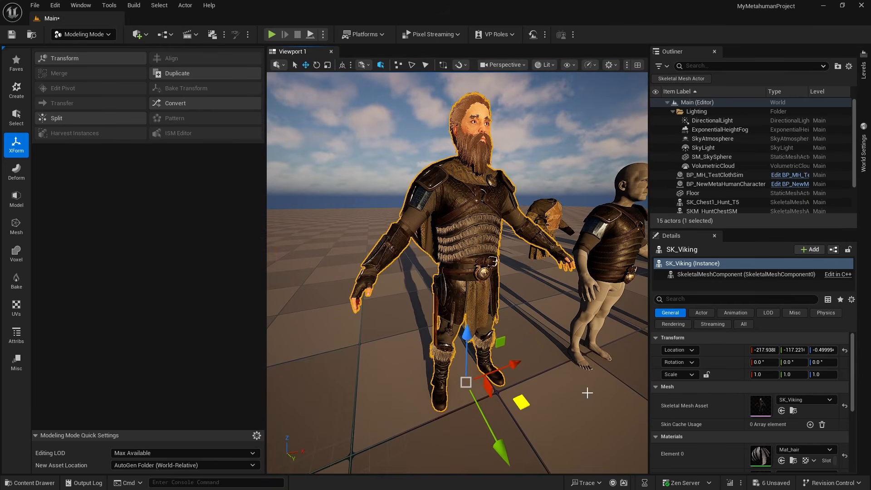
{"action": "left_click_drag", "start_coordinate": [587, 393], "coordinate": [562, 379]}
{"action": "key", "text": "d"}
{"action": "right_click_drag", "start_coordinate": [563, 379], "coordinate": [462, 308]}
{"action": "key", "text": "d"}
{"action": "key", "text": "w"}
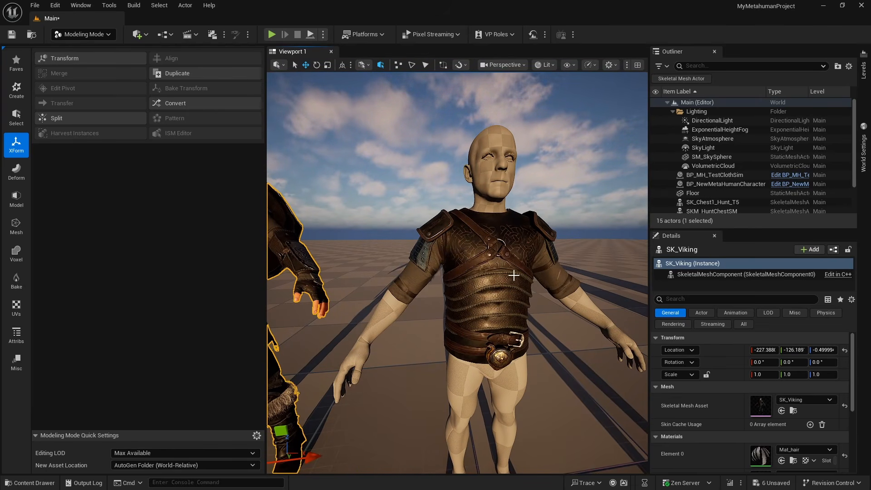
{"action": "key", "text": "s"}
{"action": "right_click_drag", "start_coordinate": [513, 275], "coordinate": [540, 276]}
{"action": "key", "text": "a"}
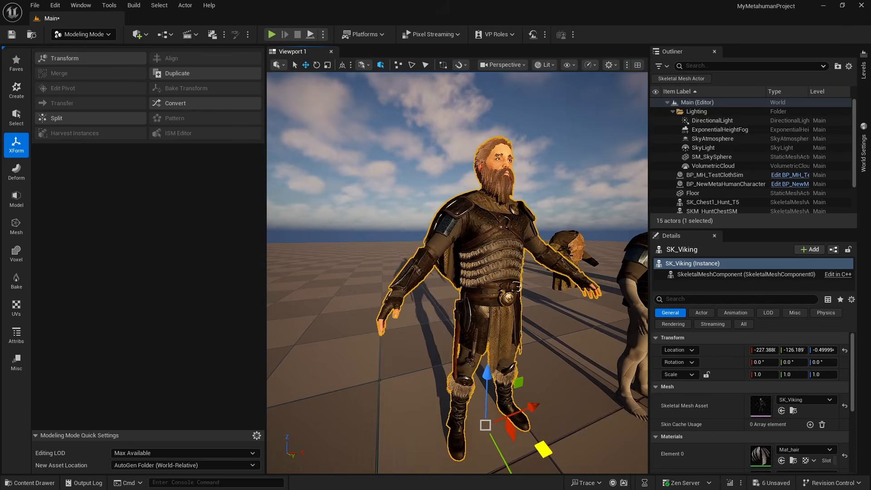
Display the Mesh modeling tools and examine the selected SK_Viking's armor up close
{"action": "left_click", "coordinate": [16, 226]}
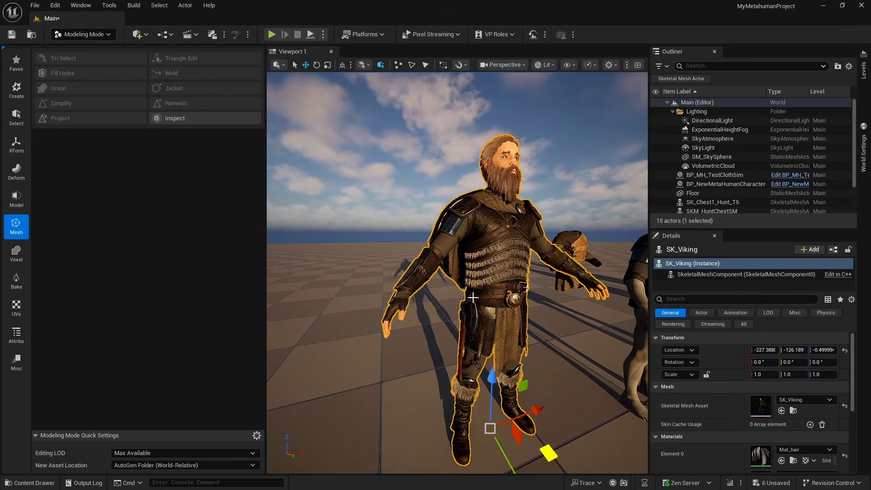
{"action": "key", "text": "d"}
{"action": "right_click_drag", "start_coordinate": [578, 310], "coordinate": [544, 308]}
{"action": "key", "text": "w"}
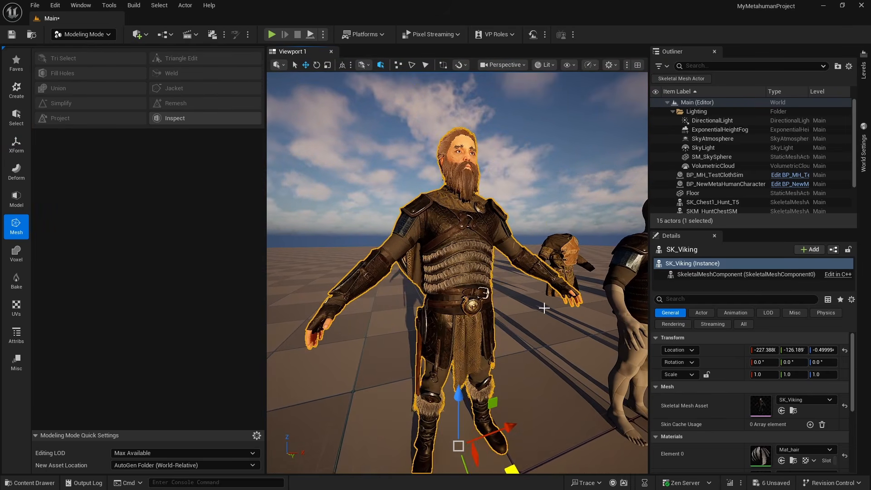
{"action": "key", "text": "d"}
{"action": "right_click_drag", "start_coordinate": [451, 251], "coordinate": [482, 210]}
{"action": "key", "text": "w"}
{"action": "key", "text": "a"}
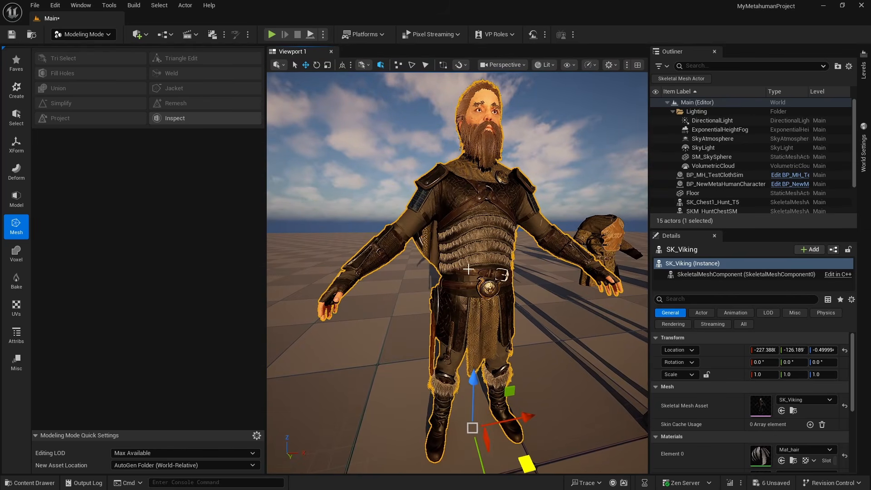
Examine the short and tall MetaHumans wearing the robe outfit in the Main level
{"action": "right_click_drag", "start_coordinate": [468, 269], "coordinate": [421, 255]}
{"action": "key", "text": "s"}
{"action": "key", "text": "d"}
{"action": "key", "text": "w"}
{"action": "key", "text": "d"}
{"action": "key", "text": "s"}
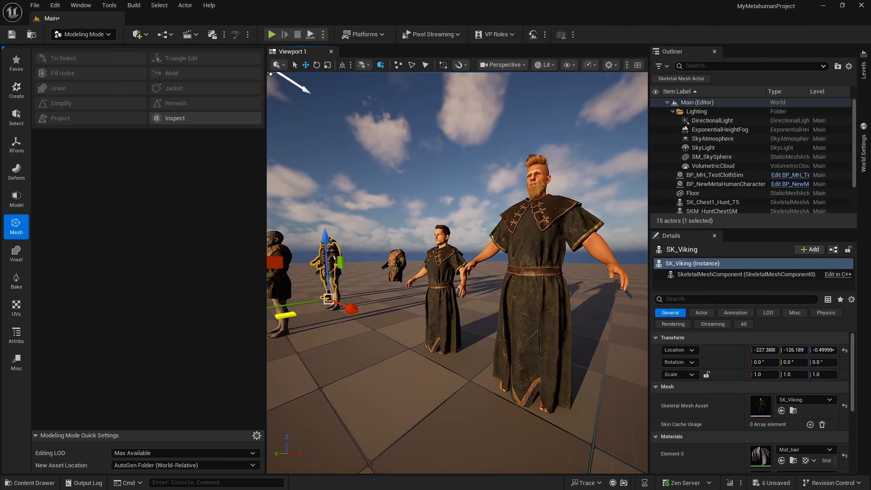
{"action": "key", "text": "a"}
{"action": "right_click_drag", "start_coordinate": [555, 323], "coordinate": [570, 324]}
{"action": "key", "text": "s"}
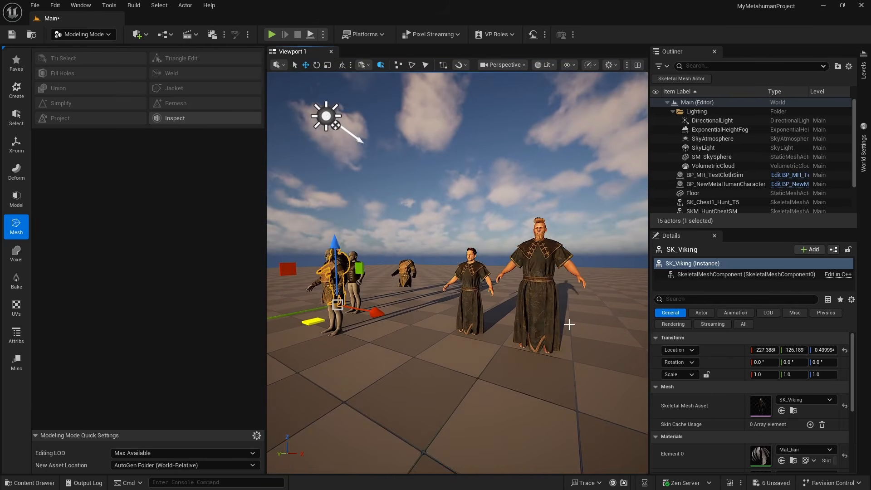